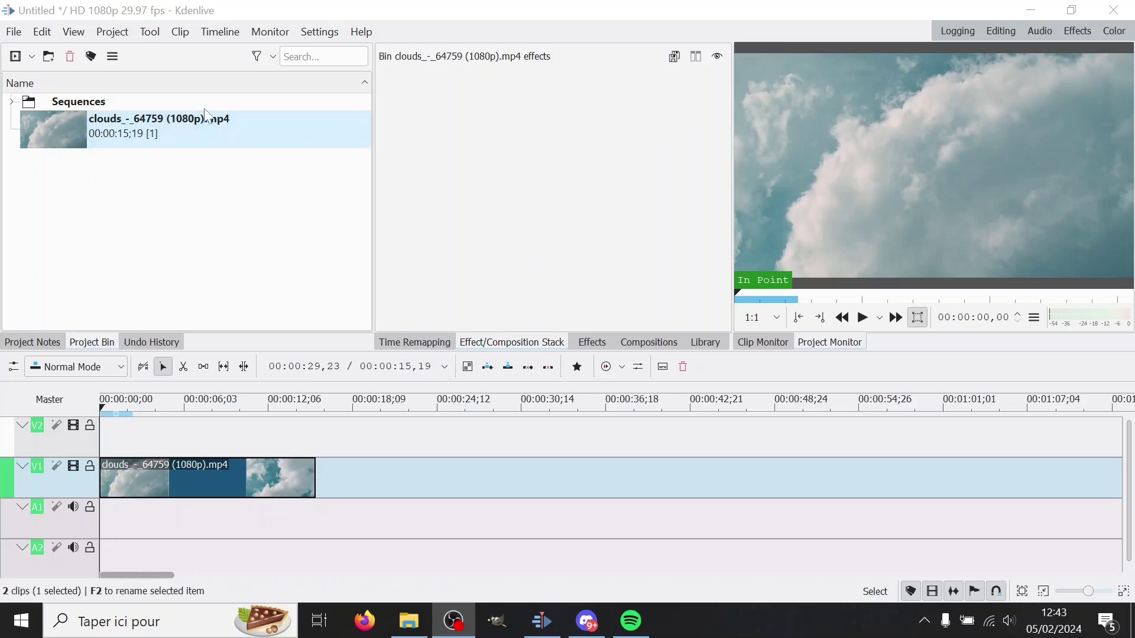
Bring up the Project menu's options for adding clips and generators.
click(121, 37)
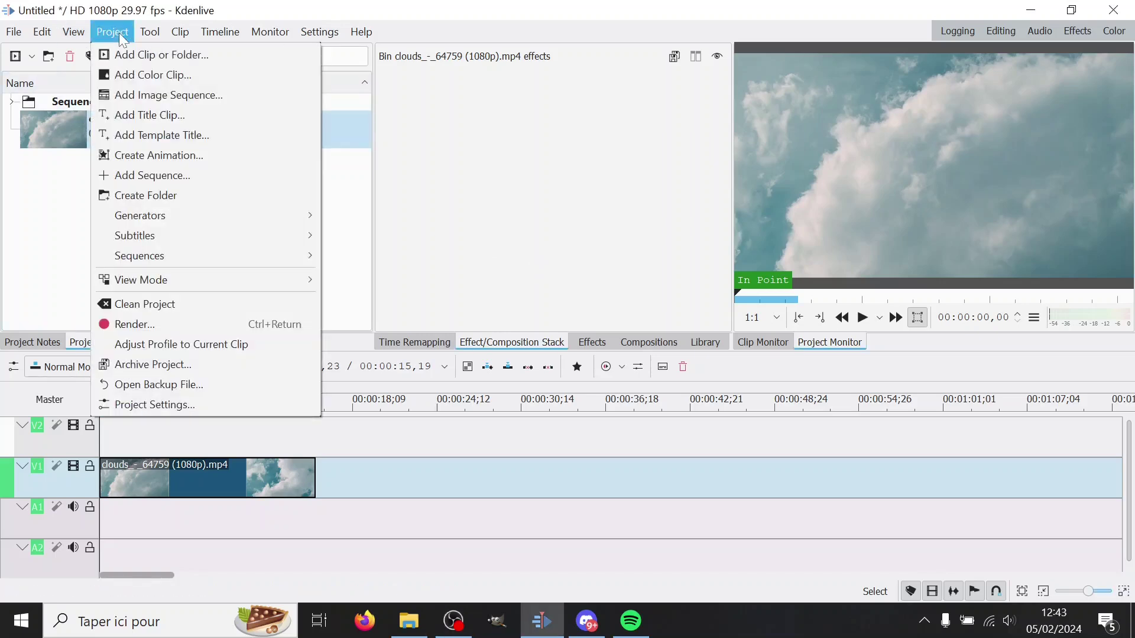
Cancel the Counter generator without adding a clip and move the playhead to about 00:00:03,11.
click(370, 223)
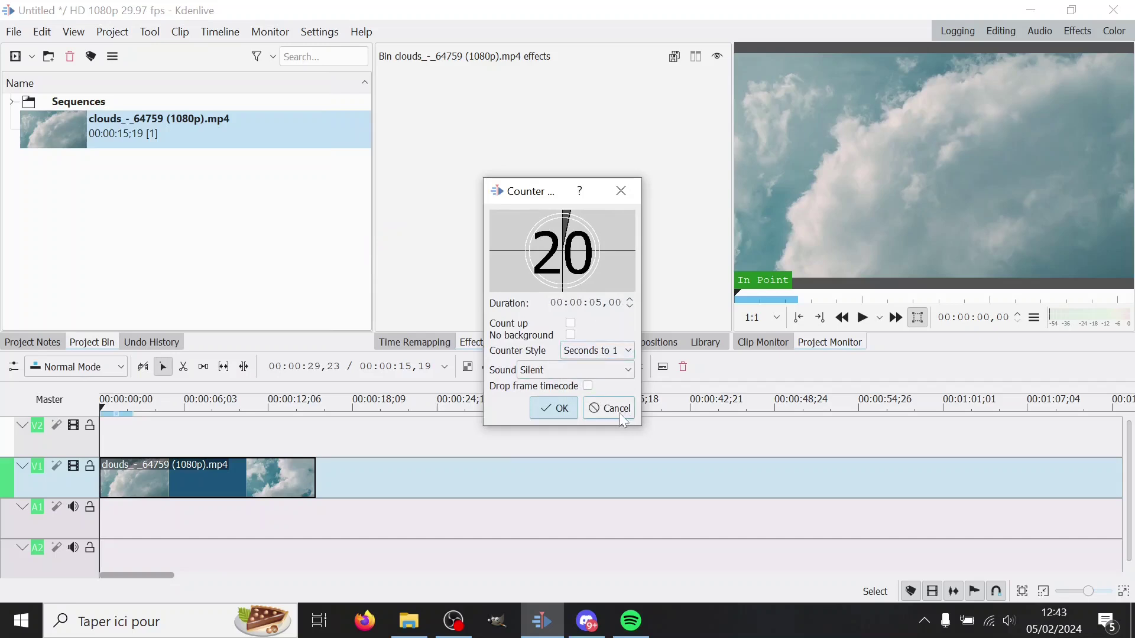
click(618, 412)
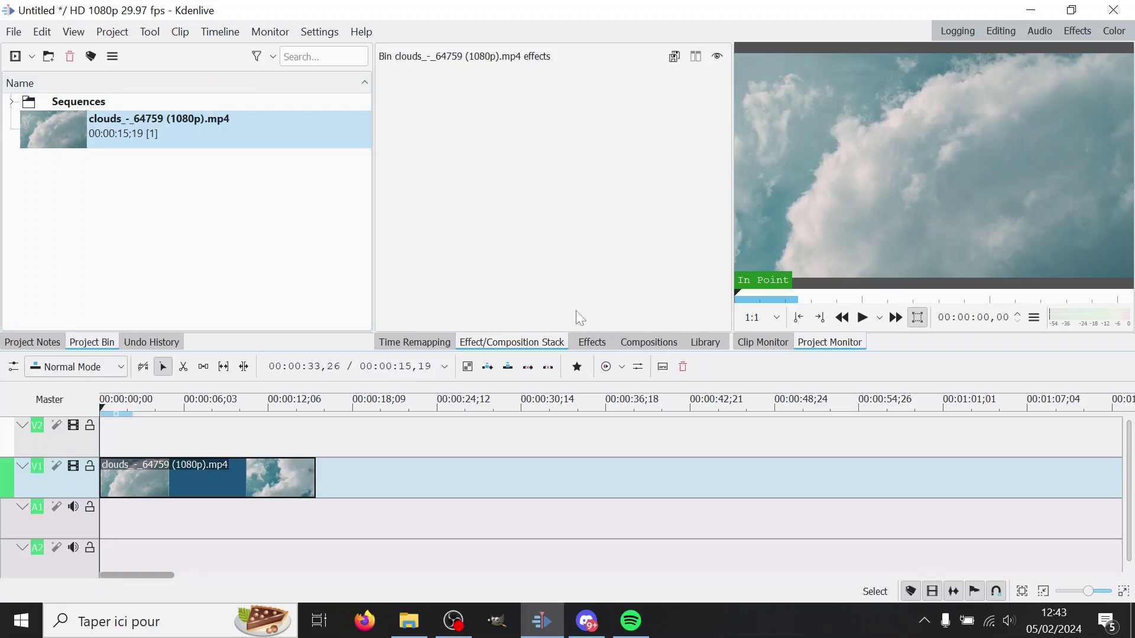
drag(177, 432, 151, 449)
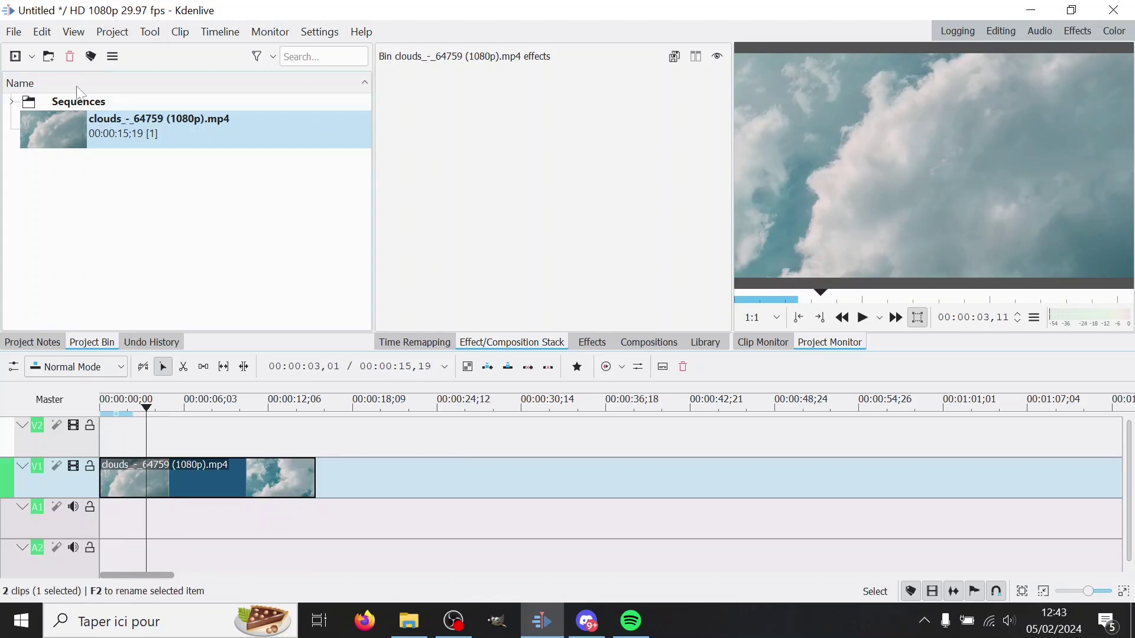
click(112, 32)
Create an empty 5-second title clip and place it at the start of V2.
click(154, 116)
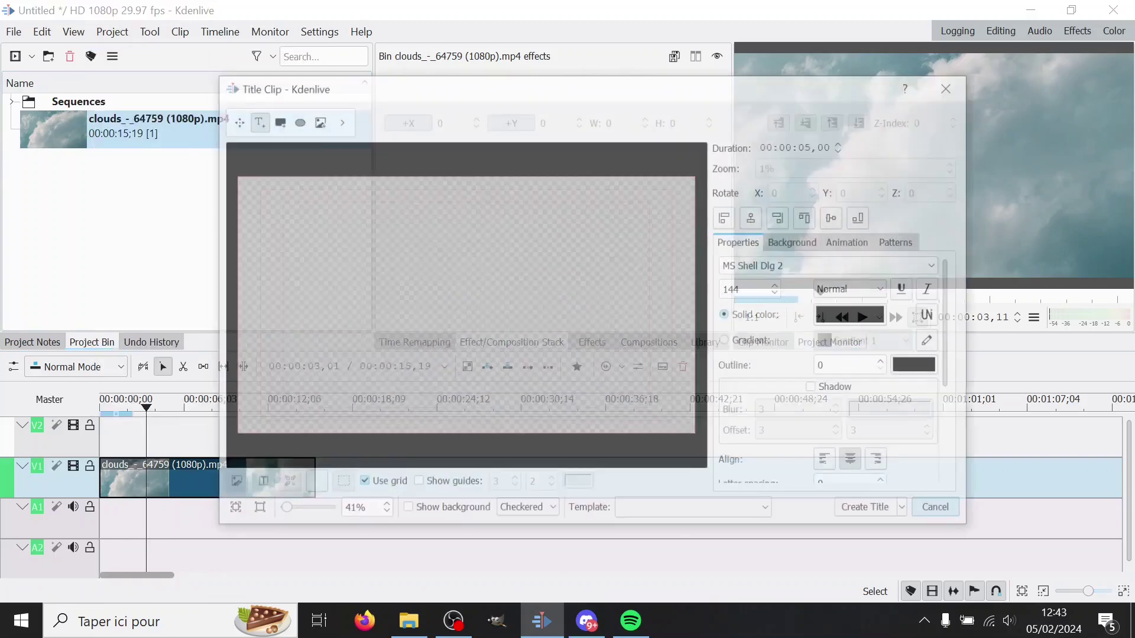
click(869, 510)
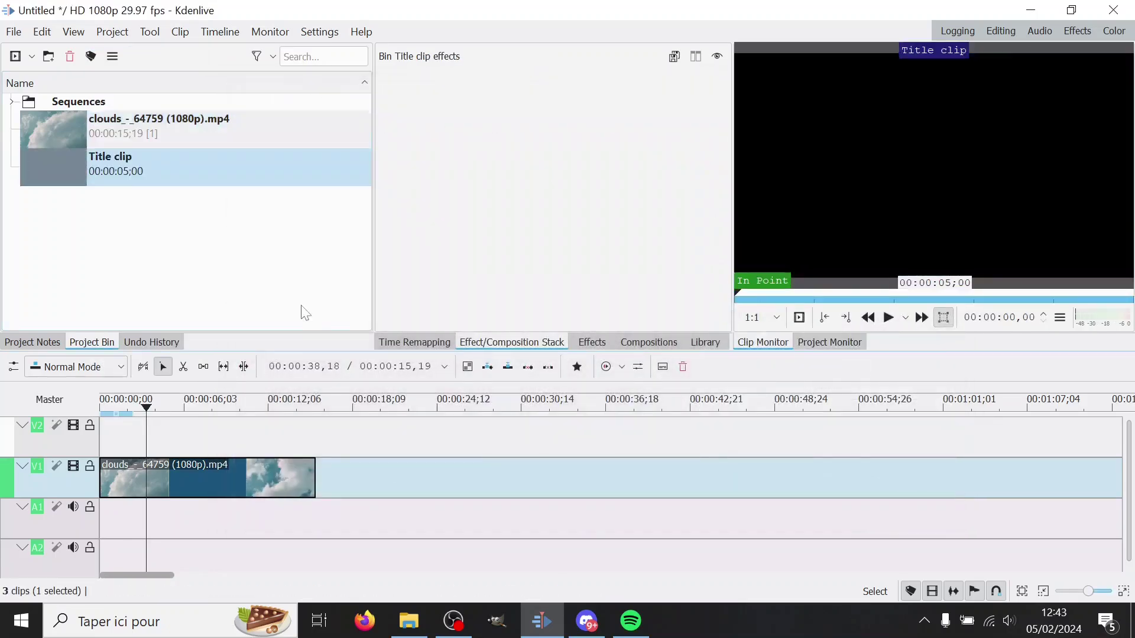
drag(54, 173, 136, 432)
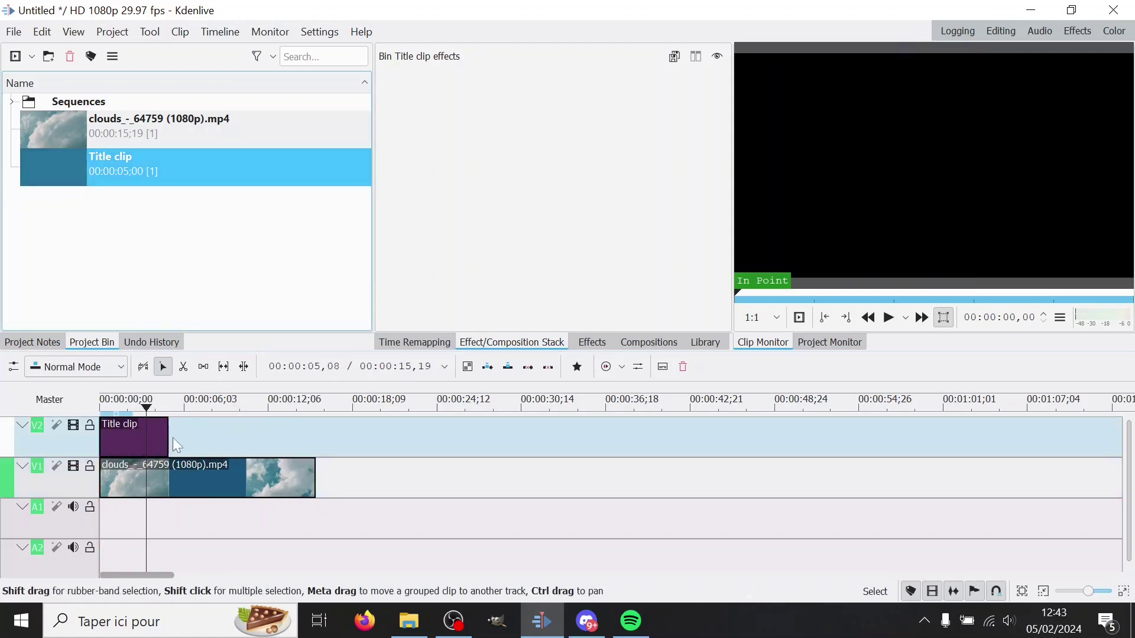
Apply the Dynamic Text effect, found by searching 'dy', to the title clip.
click(137, 527)
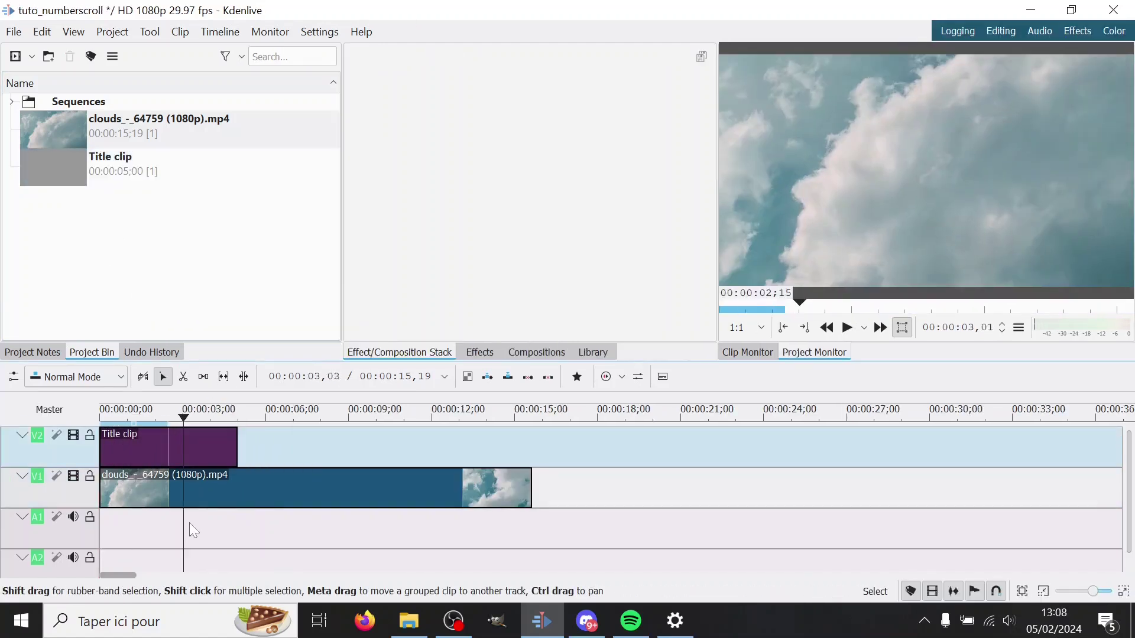
click(182, 437)
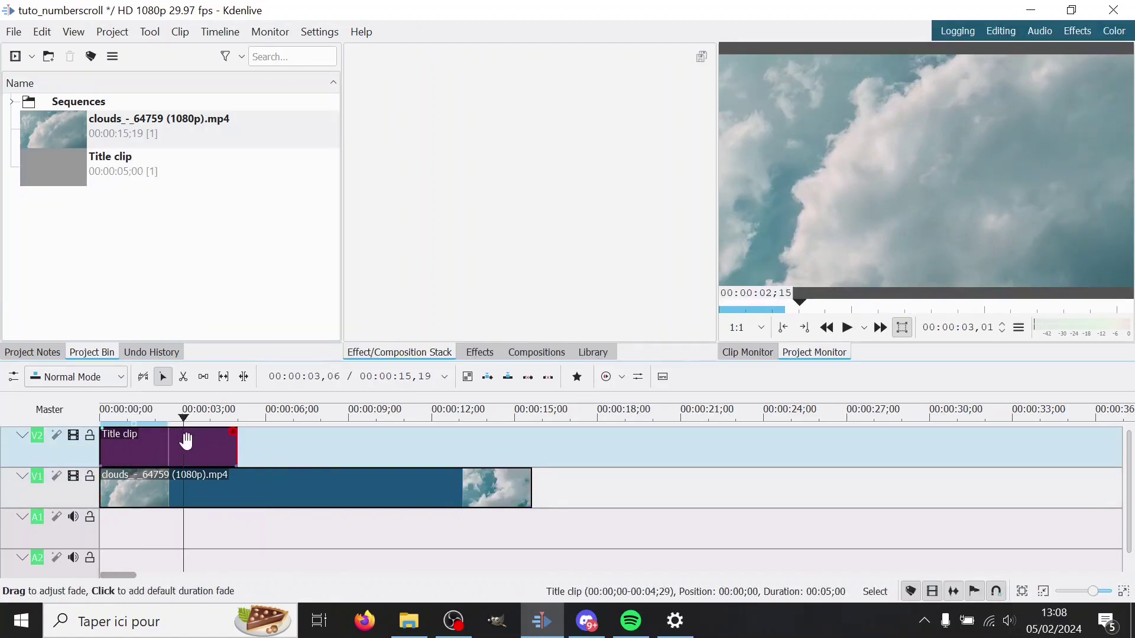
click(485, 353)
click(494, 80)
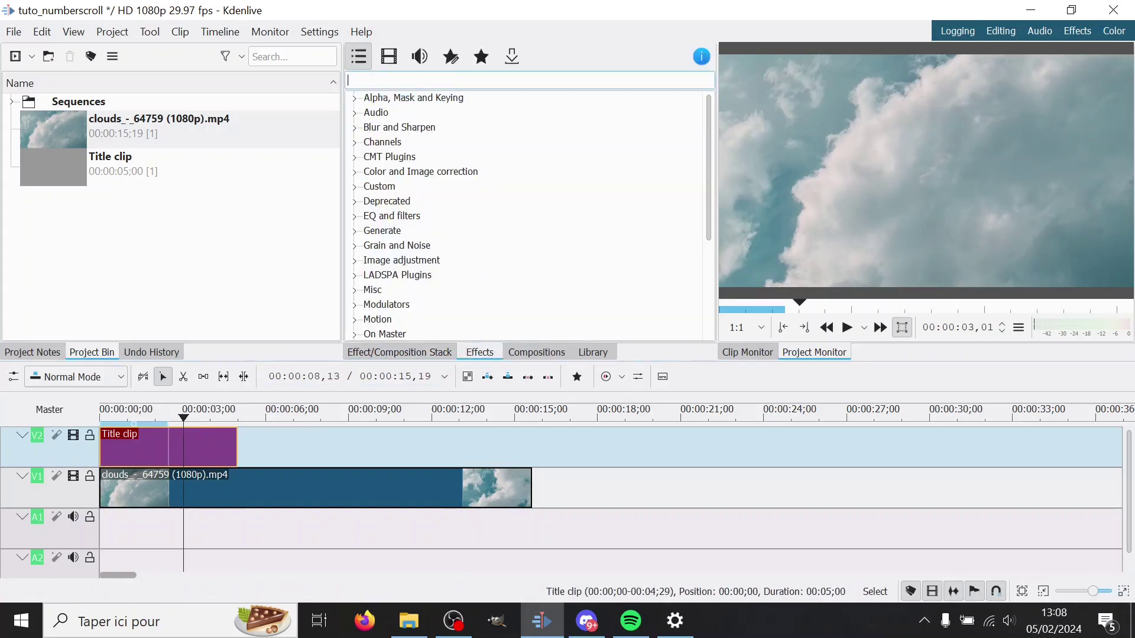
text(dyn)
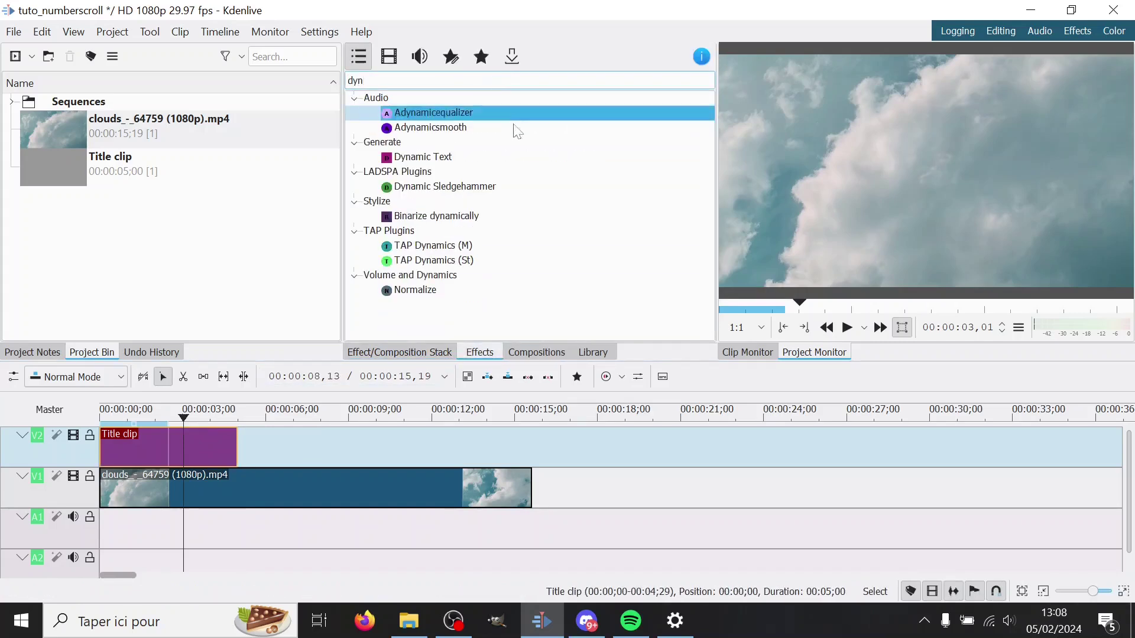
drag(467, 157, 208, 449)
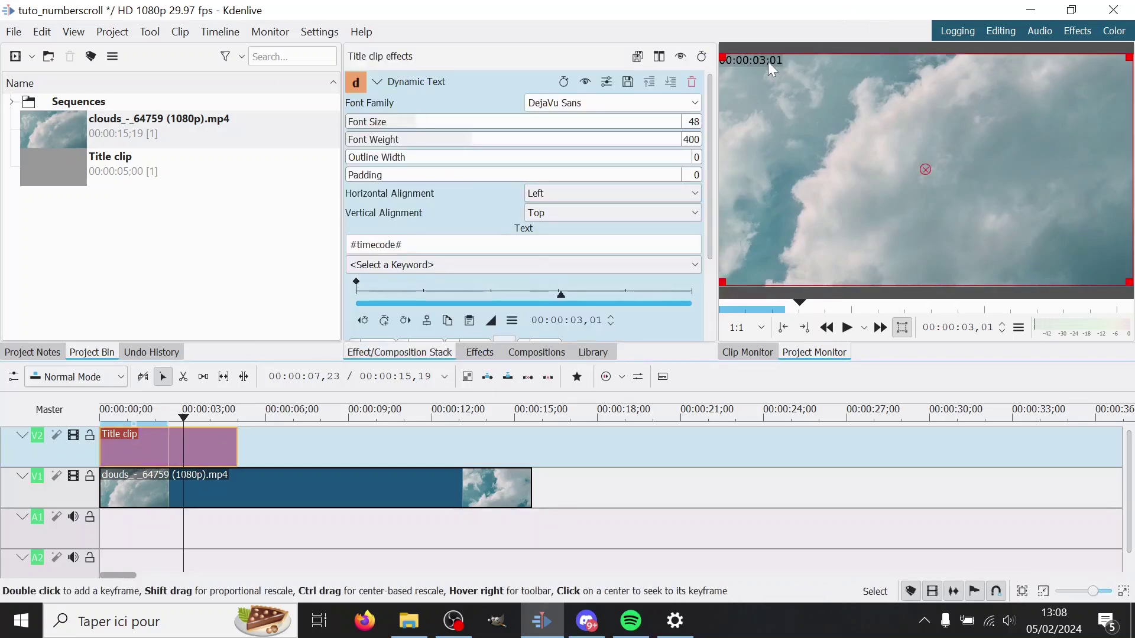
Replace the #timecode# keyword in Dynamic Text with the #frame# keyword.
drag(408, 245, 305, 241)
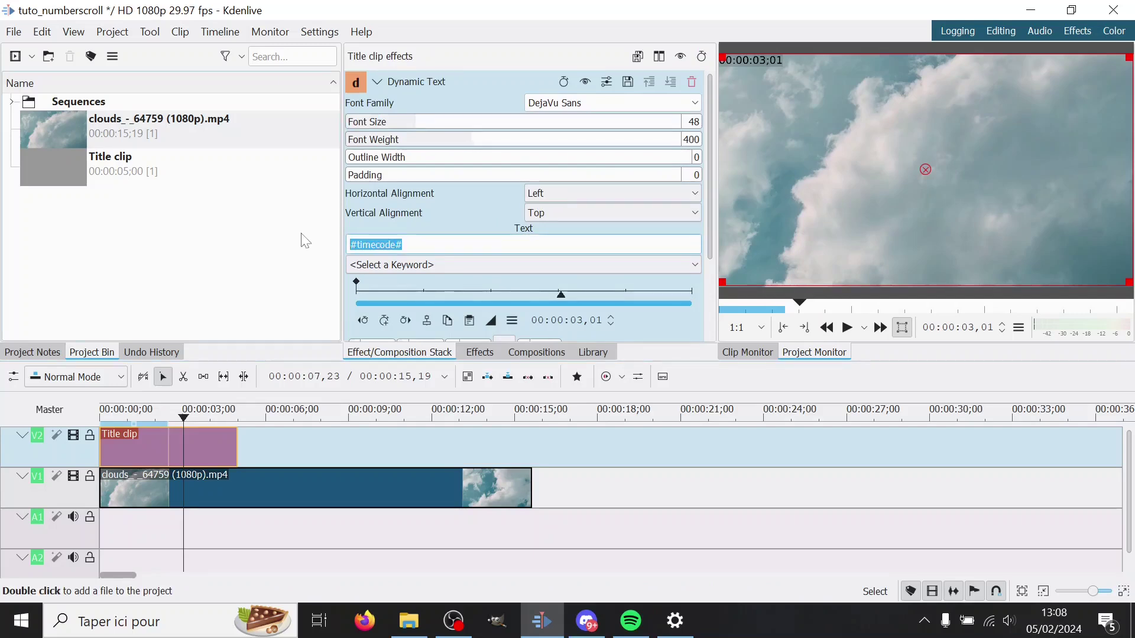
key(BackSpace)
click(407, 267)
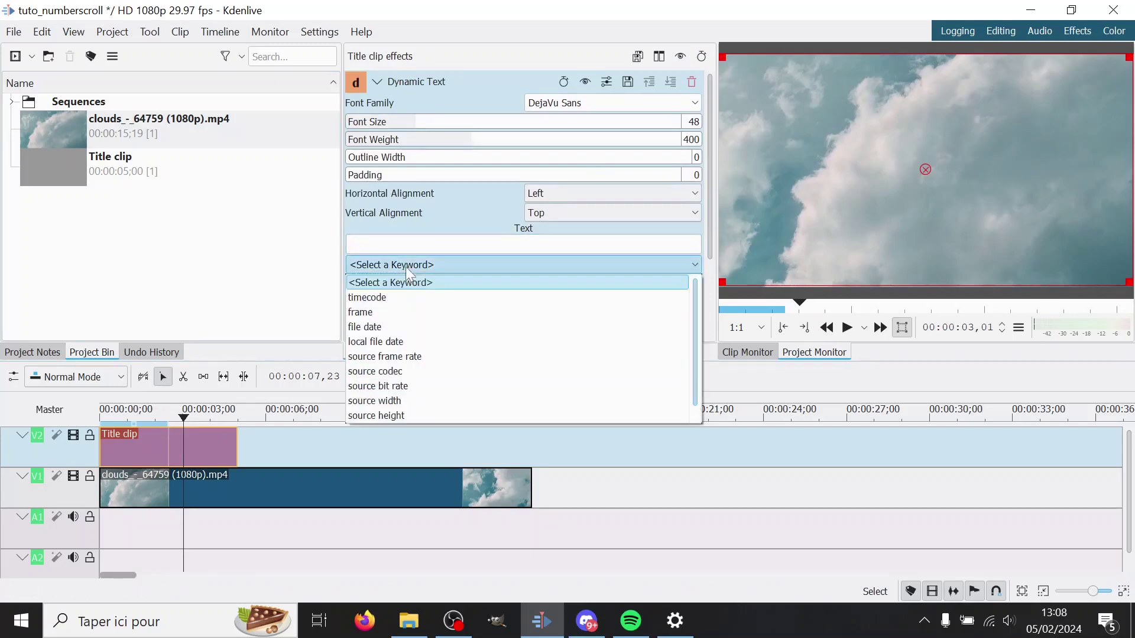
click(399, 314)
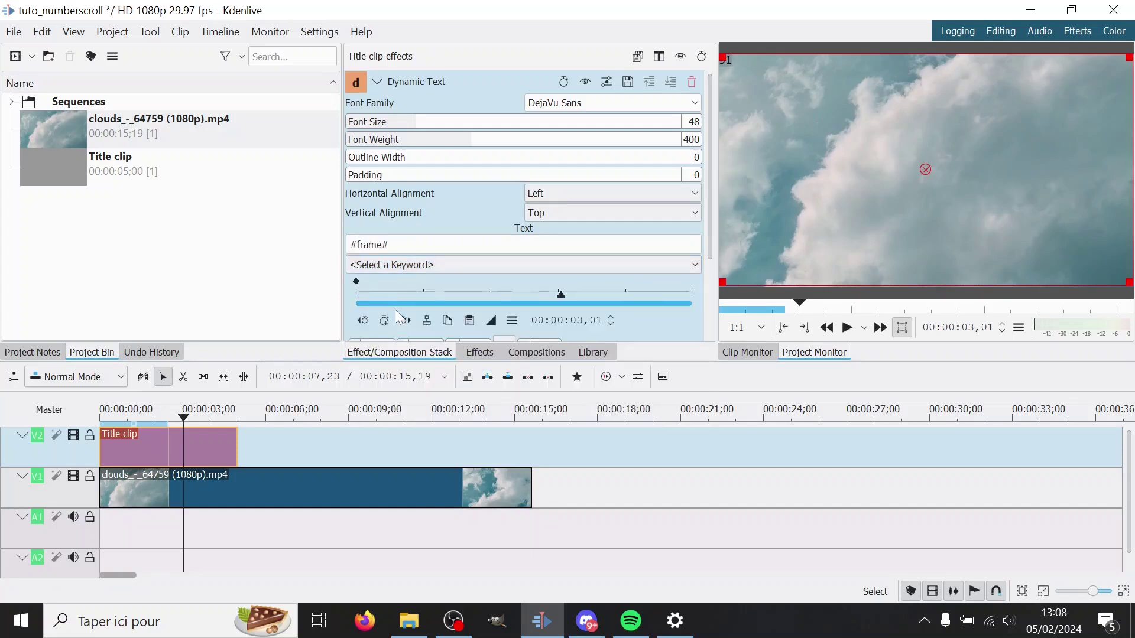
Set the counter font to Playfair Display Black at size 200.
drag(440, 122, 717, 128)
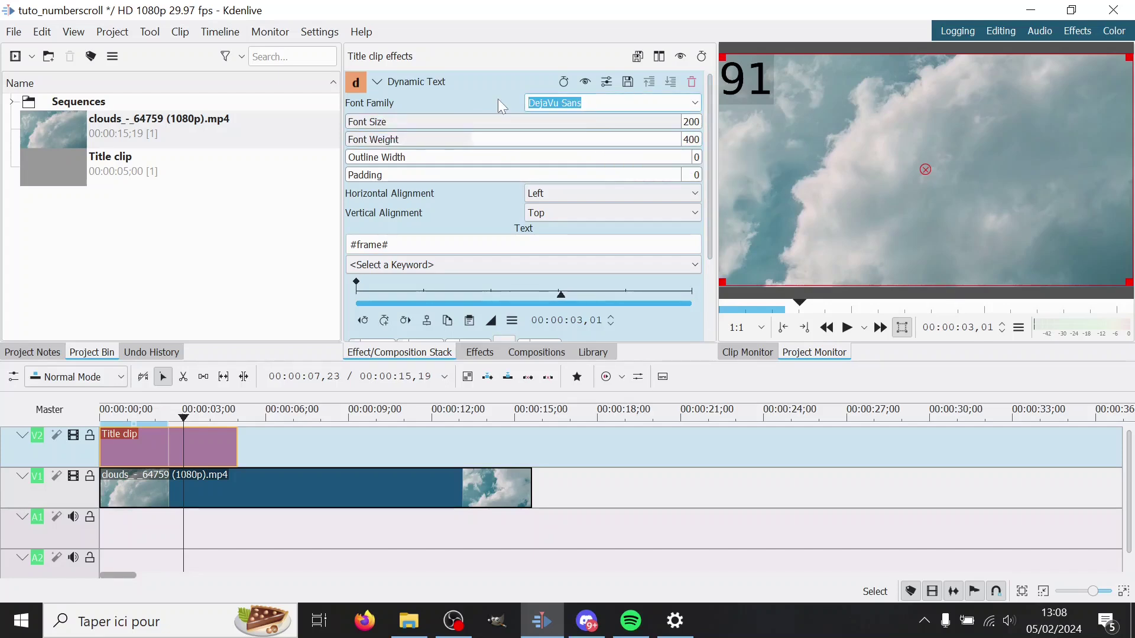
click(695, 104)
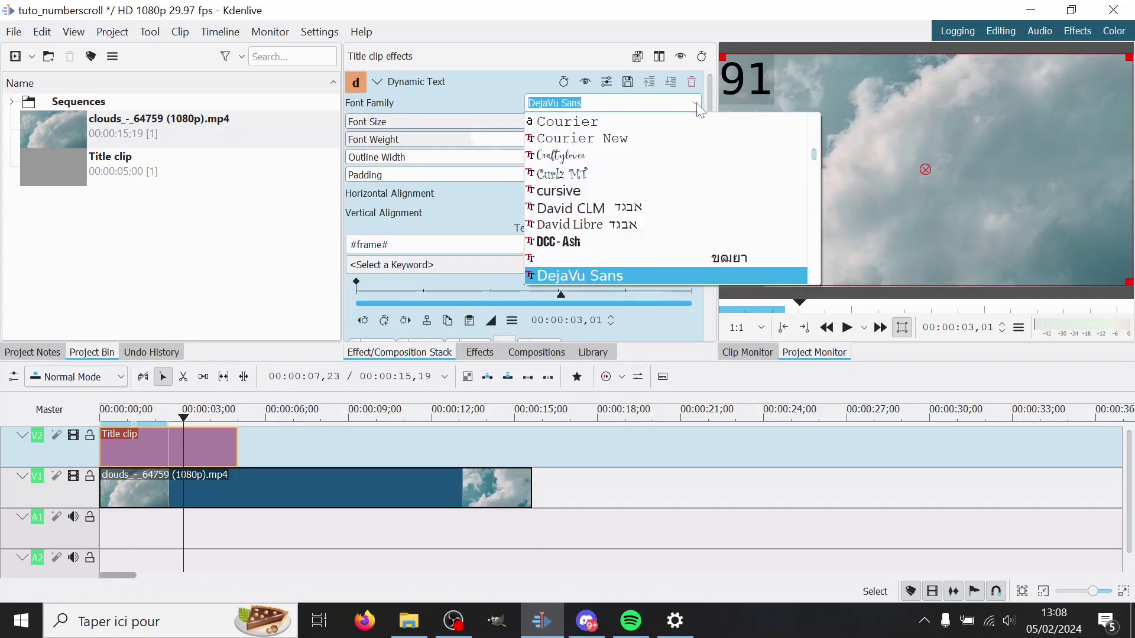
scroll(678, 193, down, 3)
scroll(677, 193, down, 20)
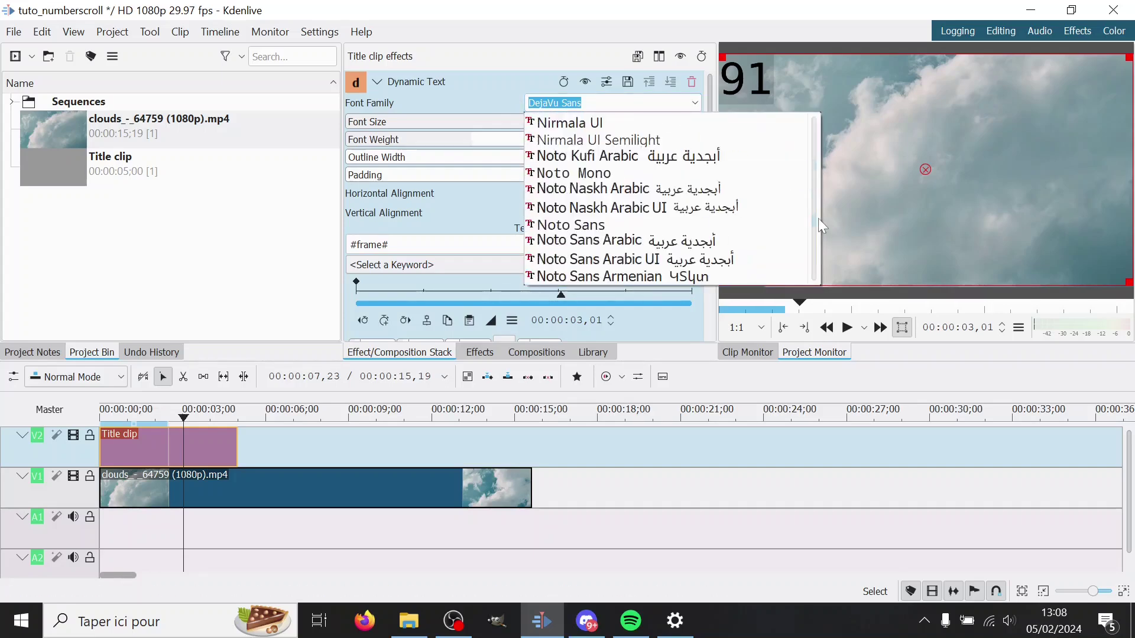
click(705, 124)
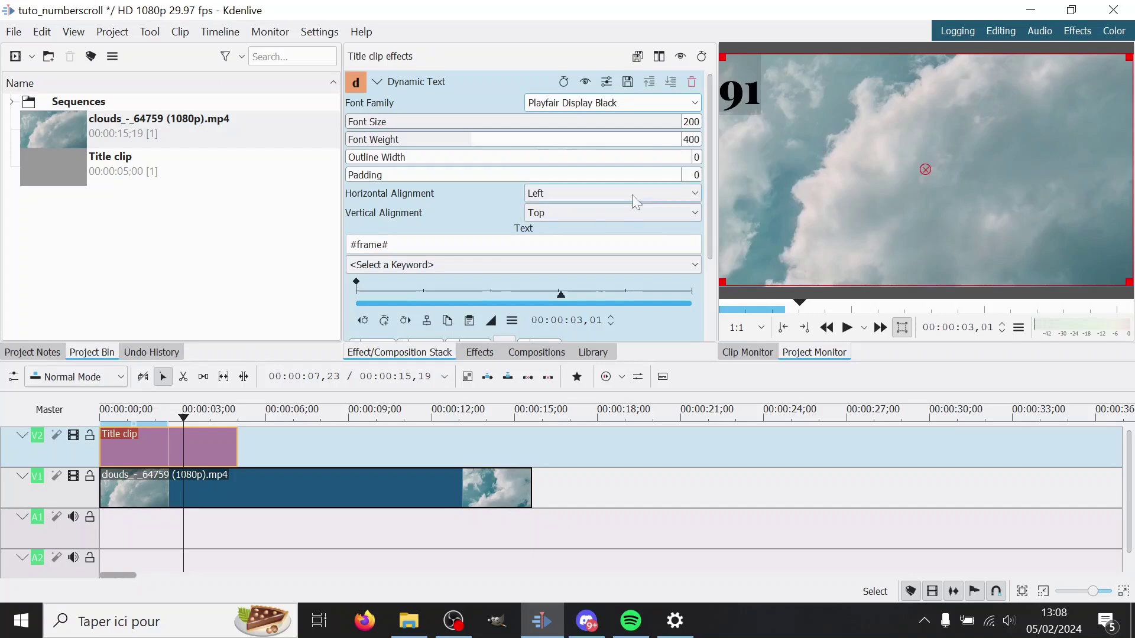
scroll(468, 205, down, 3)
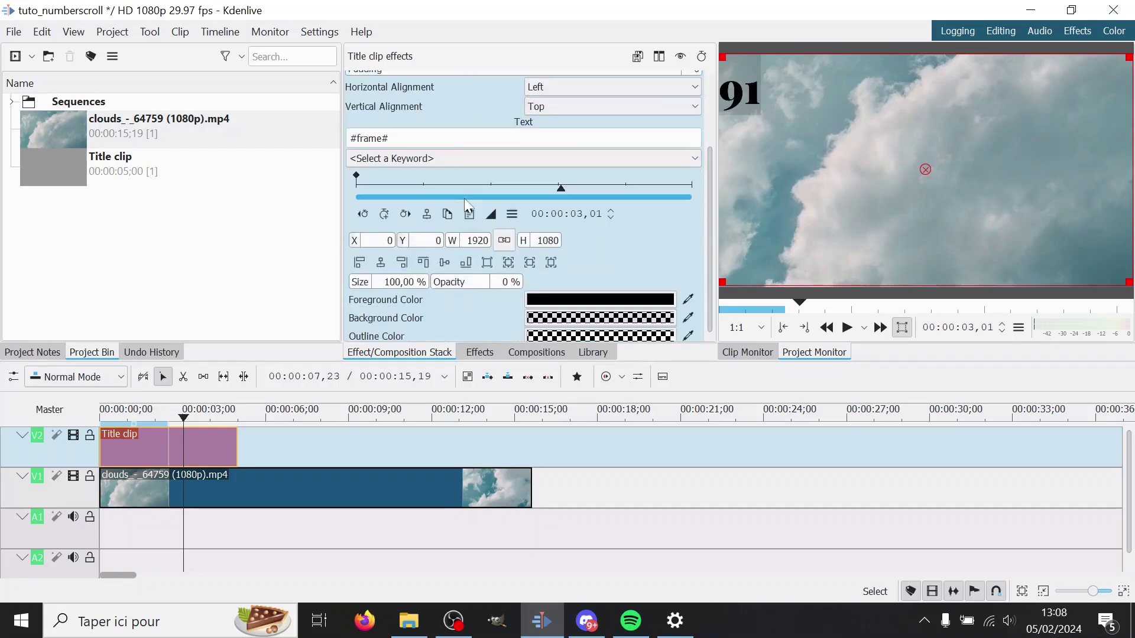
Make the text background colour fully transparent (alpha 0).
click(689, 321)
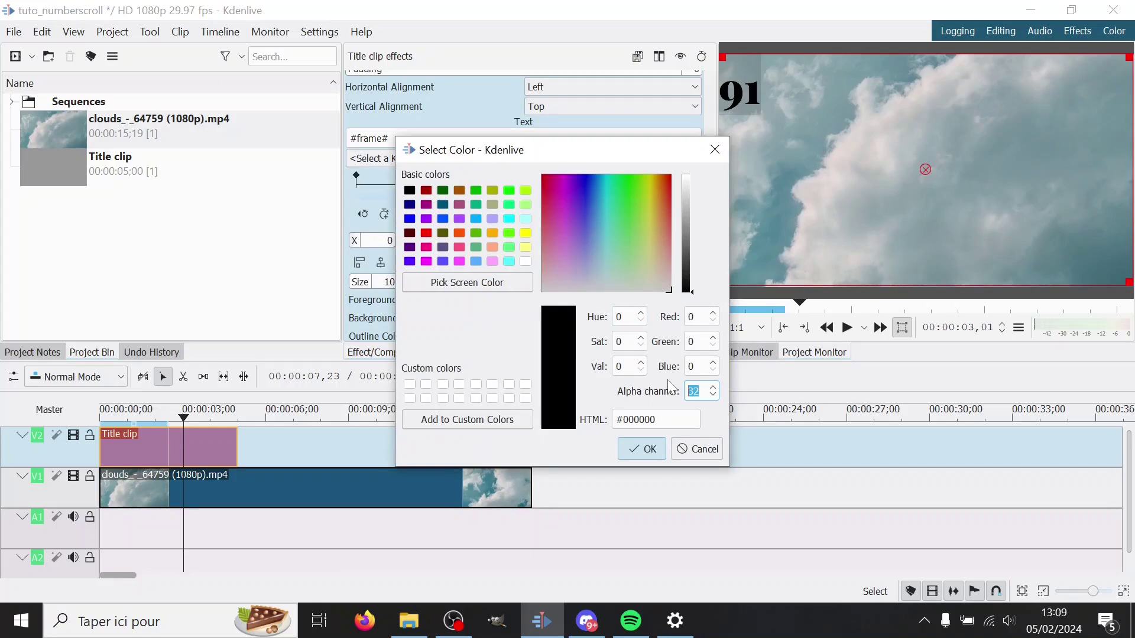
key(Return)
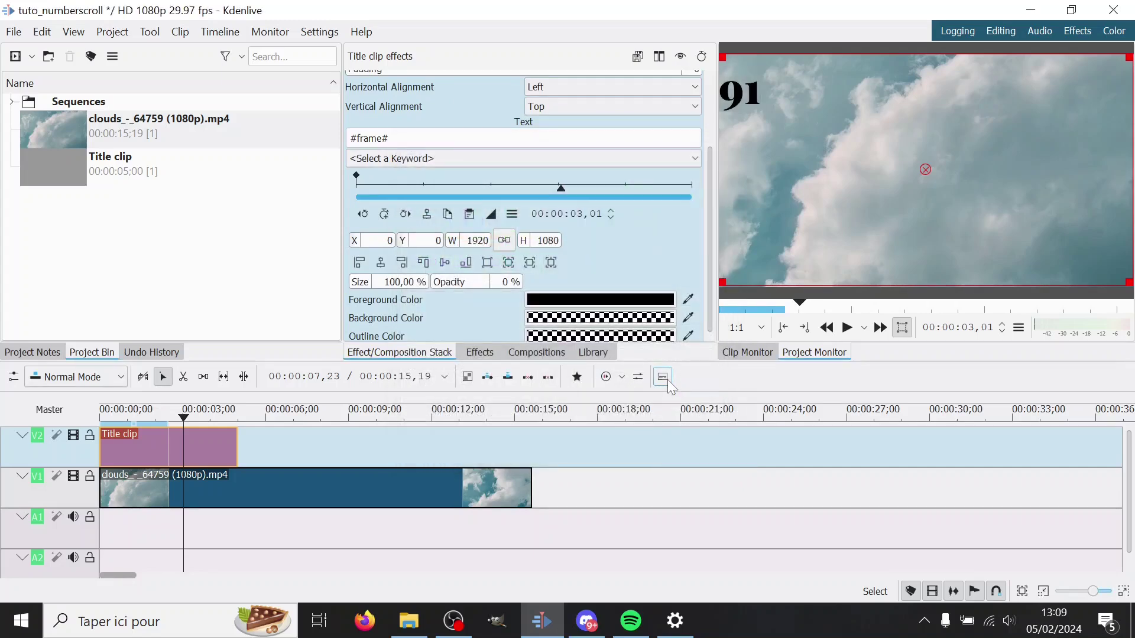
scroll(627, 253, up, 3)
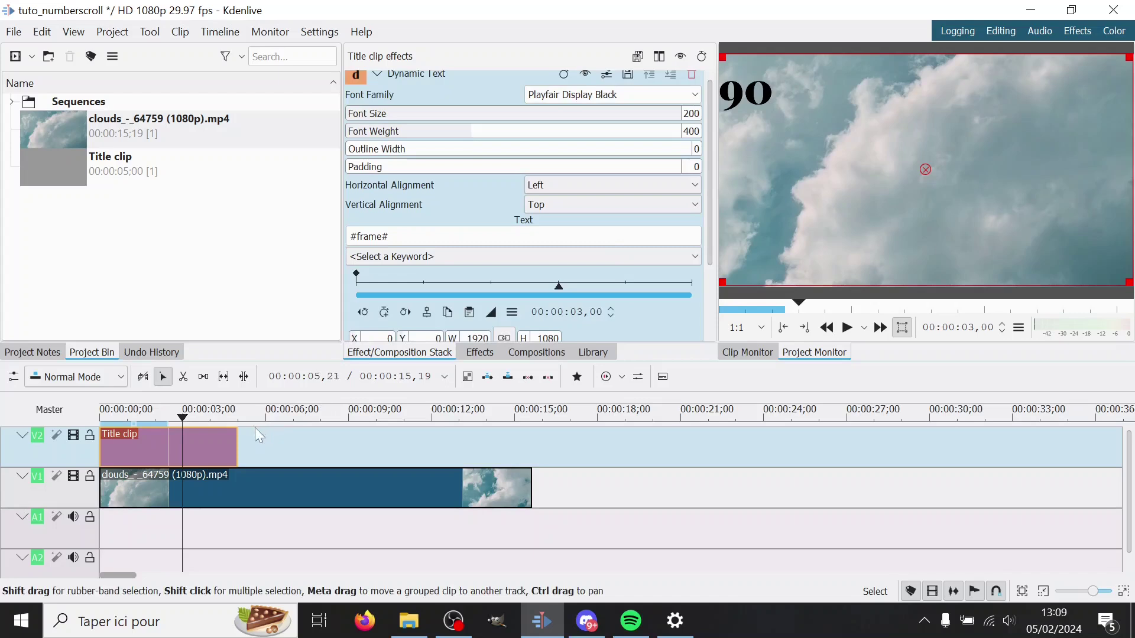
Extend the V2 title clip to about 00:00:34 and preview the counter around 12 seconds.
drag(237, 448, 1045, 451)
click(572, 507)
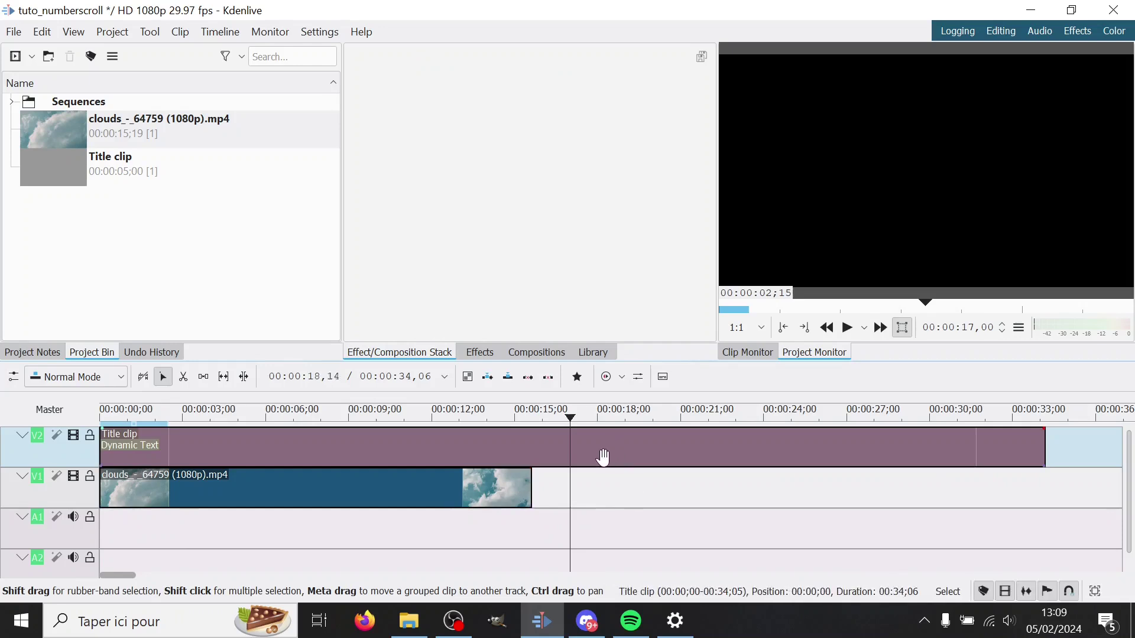
click(460, 532)
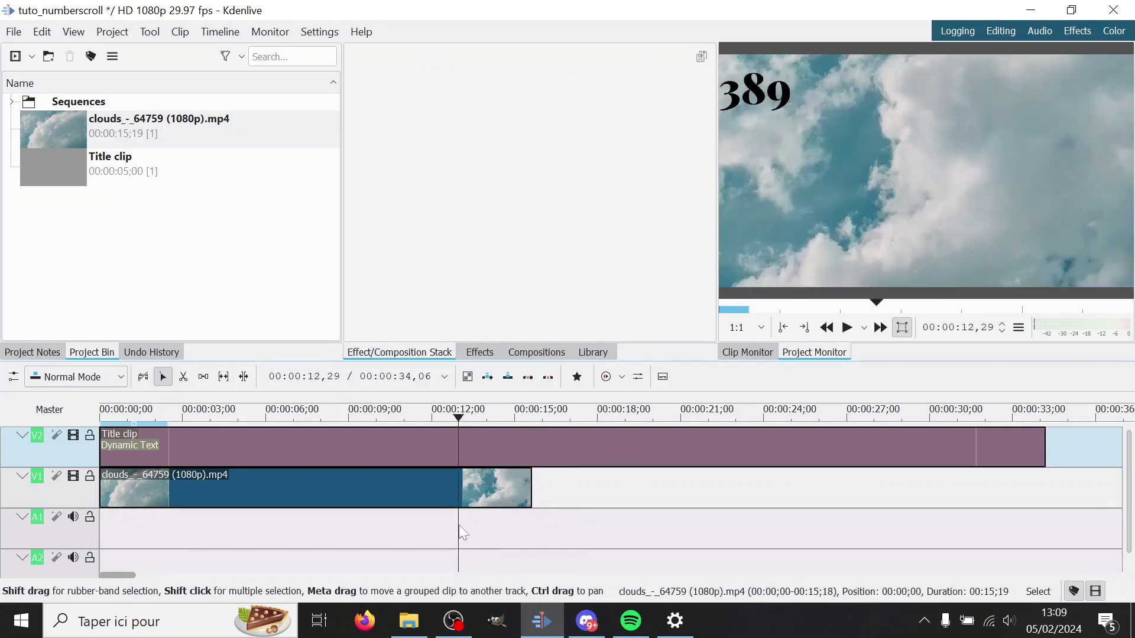
click(633, 493)
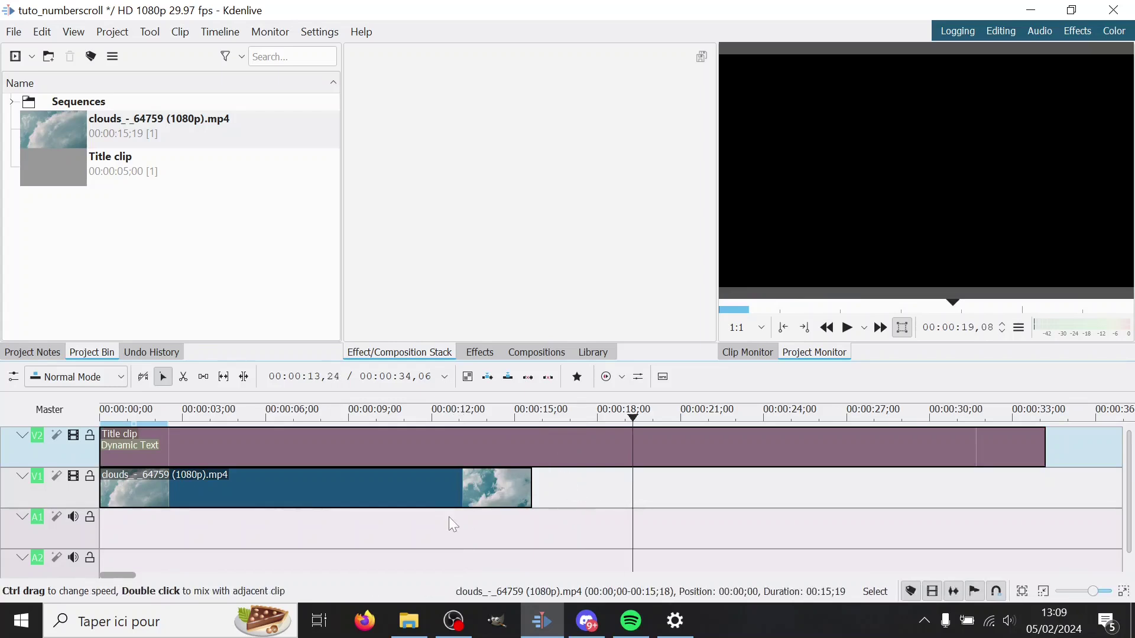
click(443, 525)
click(443, 445)
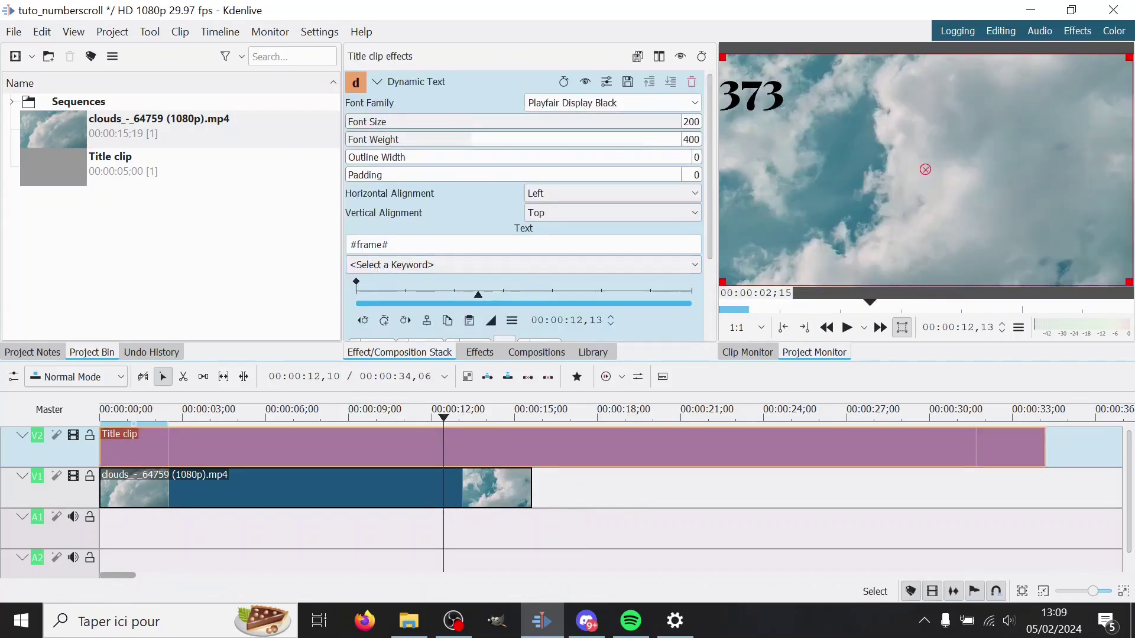
Set the Dynamic Text foreground colour to dark teal #223b43.
scroll(632, 298, down, 3)
click(631, 292)
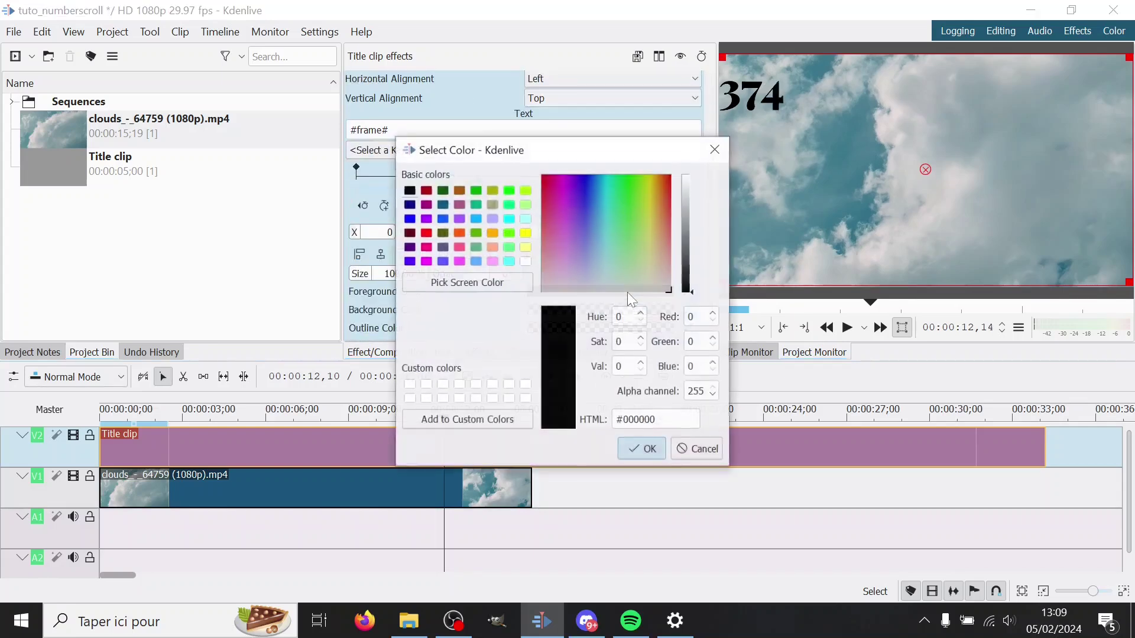
click(588, 197)
drag(687, 230, 693, 258)
click(585, 199)
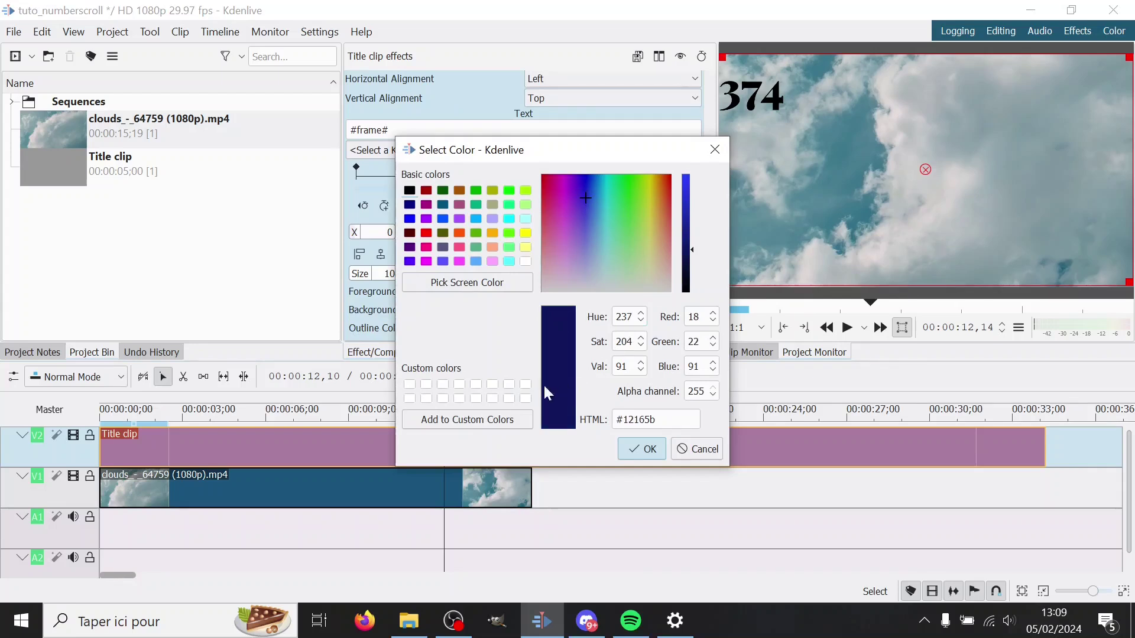
click(494, 288)
click(854, 176)
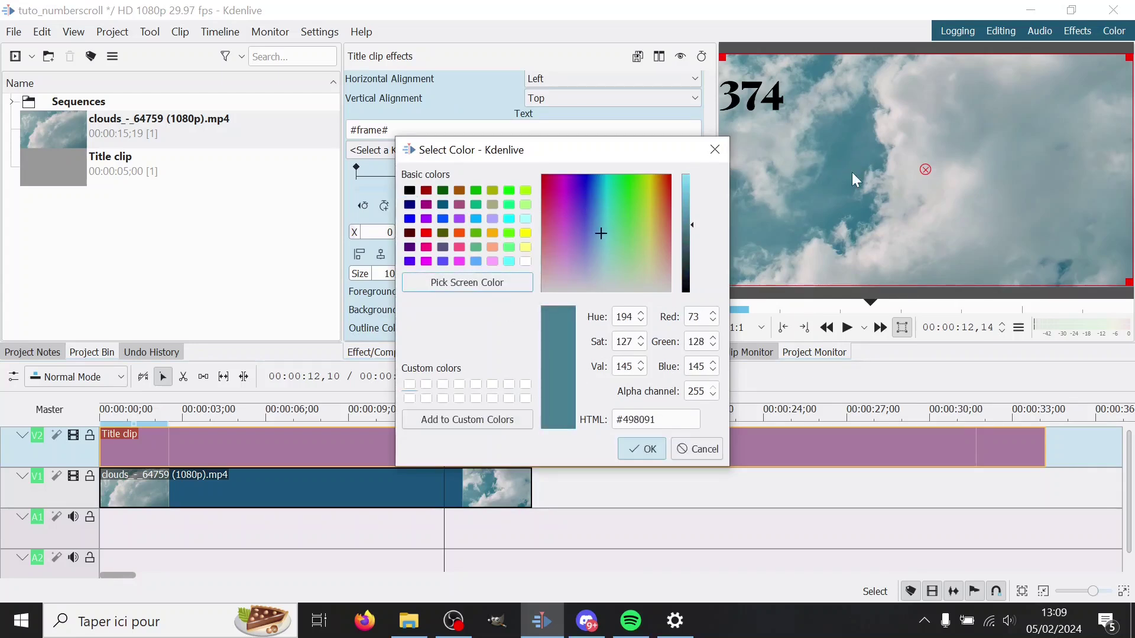
drag(689, 230, 695, 269)
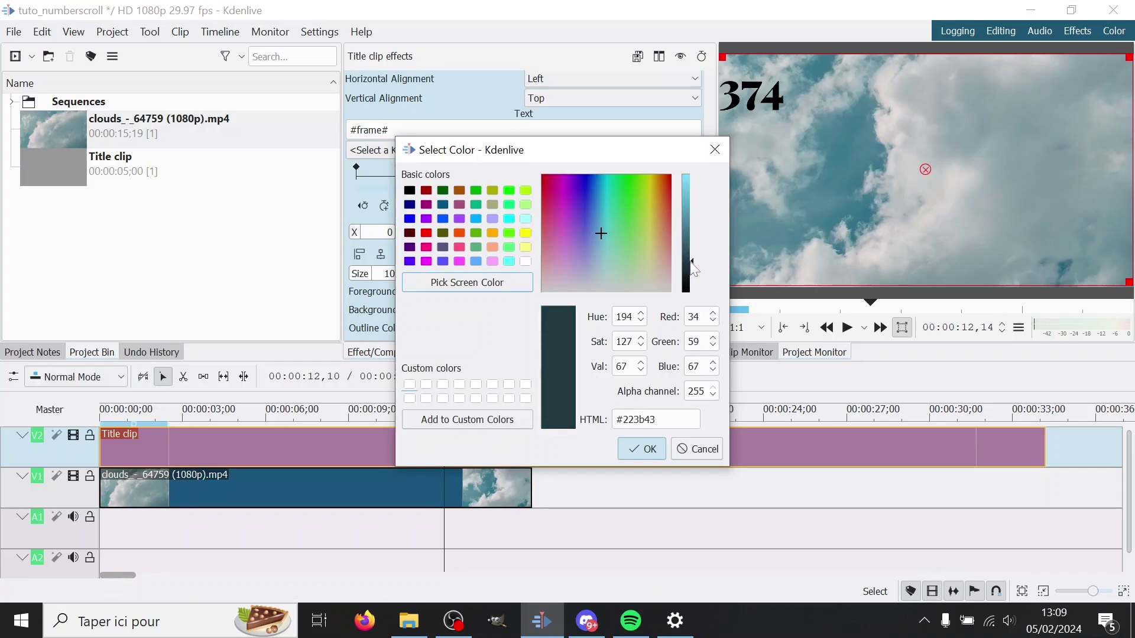
click(644, 453)
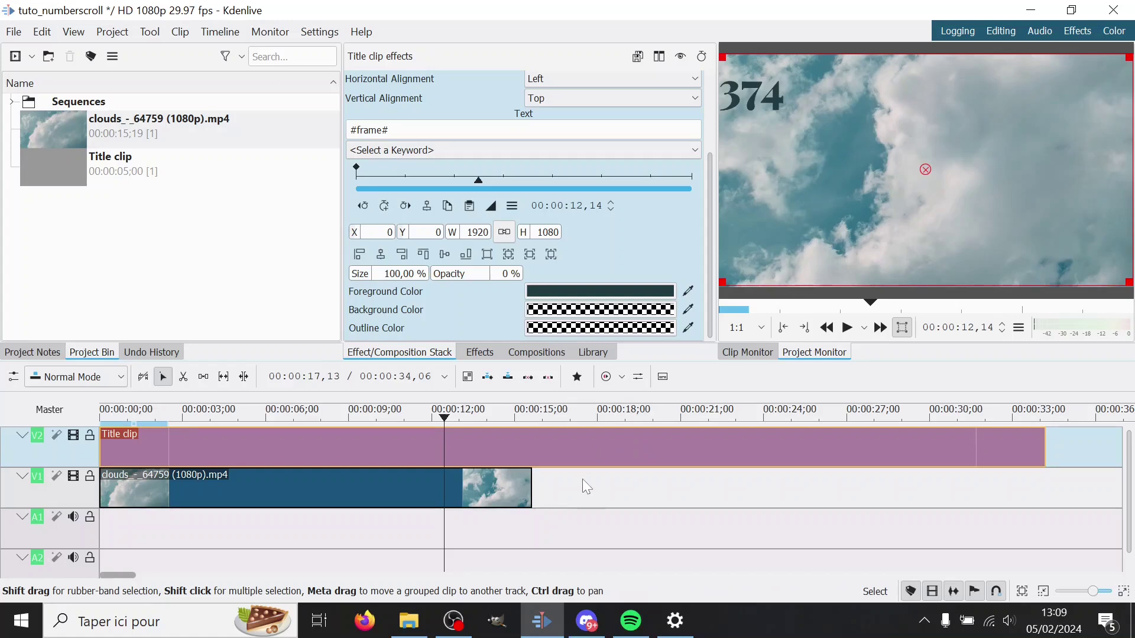
Stretch the title clip to about 00:01:12 so the counter climbs to 2088.
drag(636, 487, 926, 491)
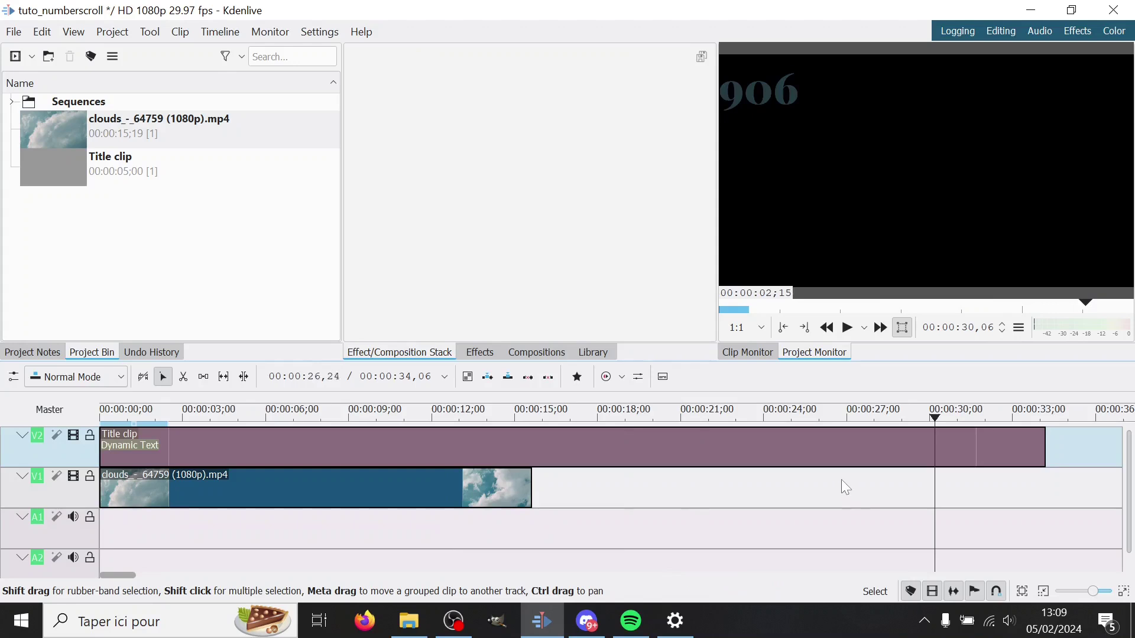
scroll(845, 485, down, 1)
scroll(679, 479, down, 1)
drag(571, 449, 1105, 455)
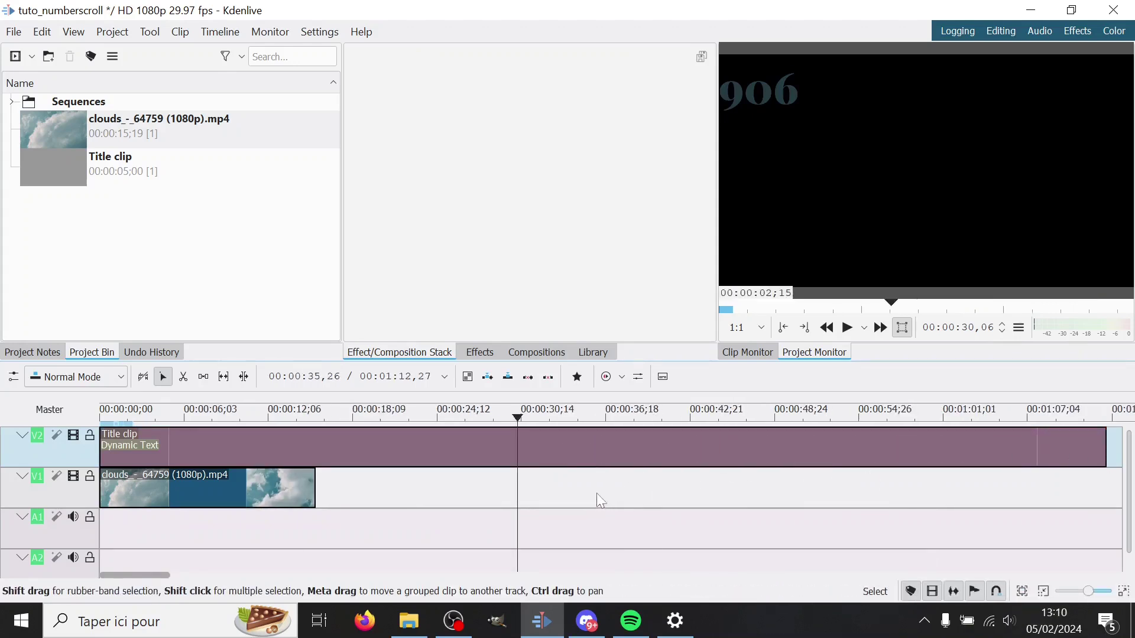
drag(601, 501, 1067, 497)
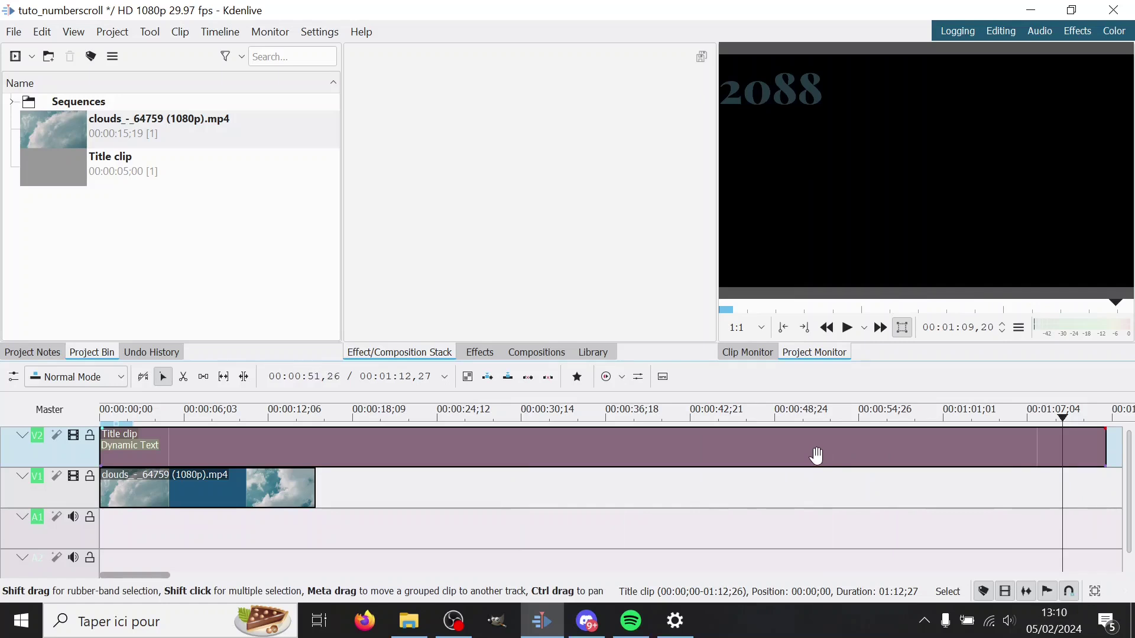
click(814, 455)
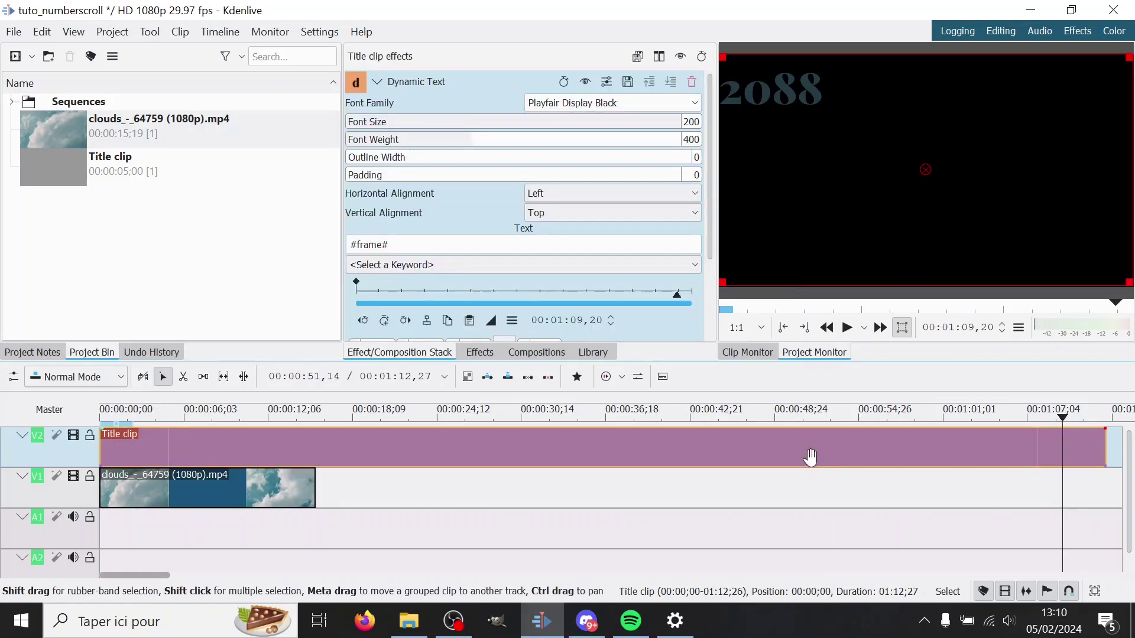
Place a second Title clip from the bin right after the counter on V2 and select both.
right_click(782, 449)
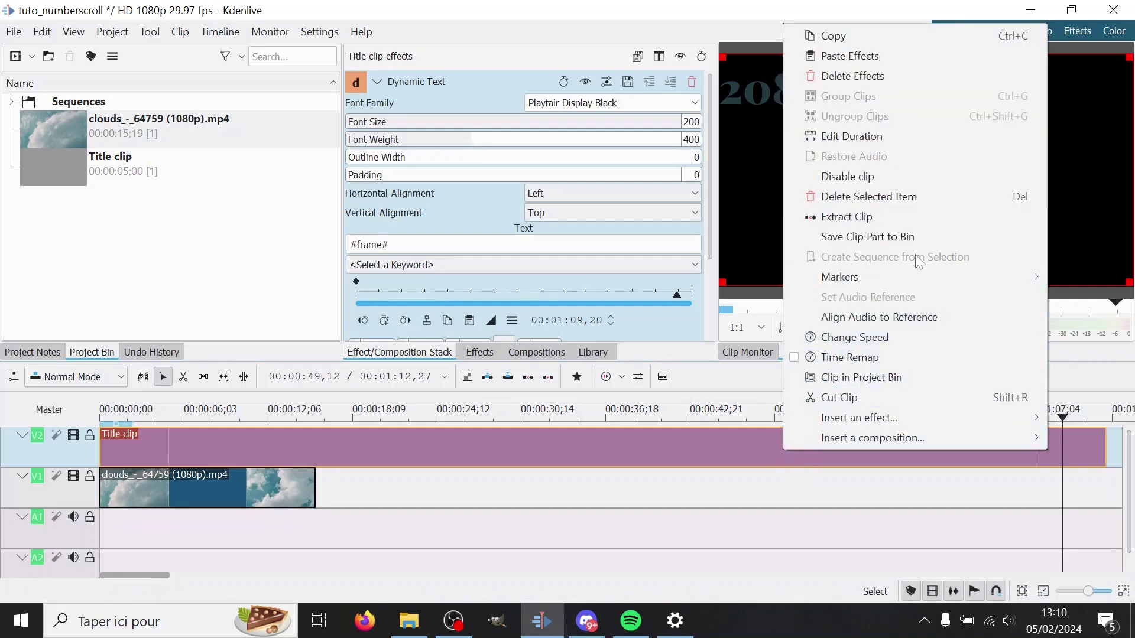
click(695, 499)
scroll(693, 501, down, 1)
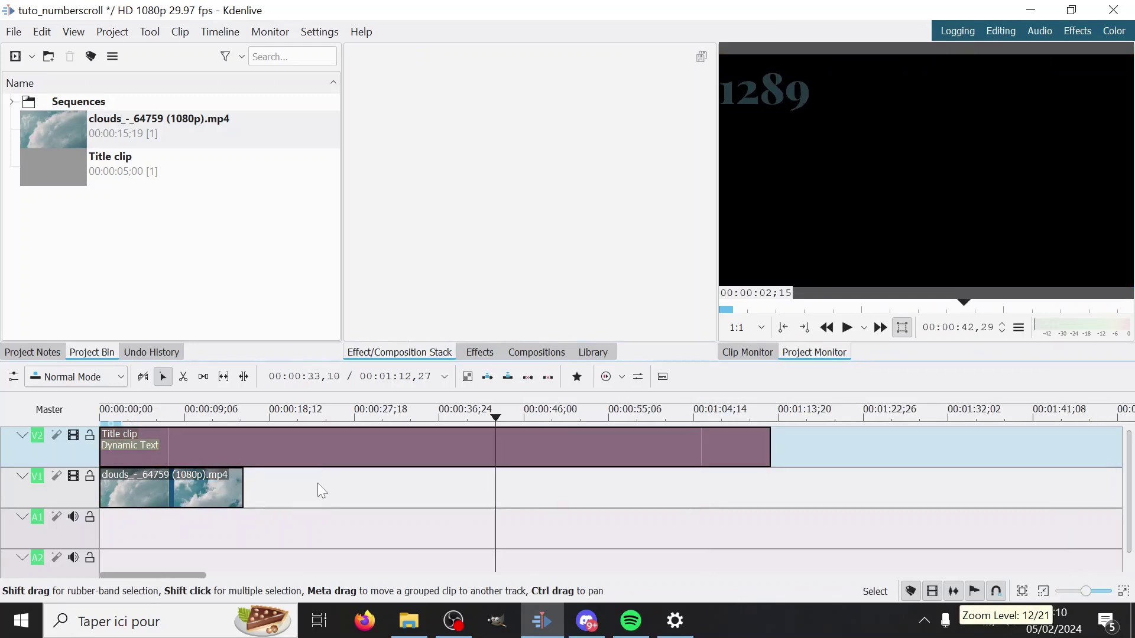
drag(48, 178, 733, 452)
shift+click(674, 445)
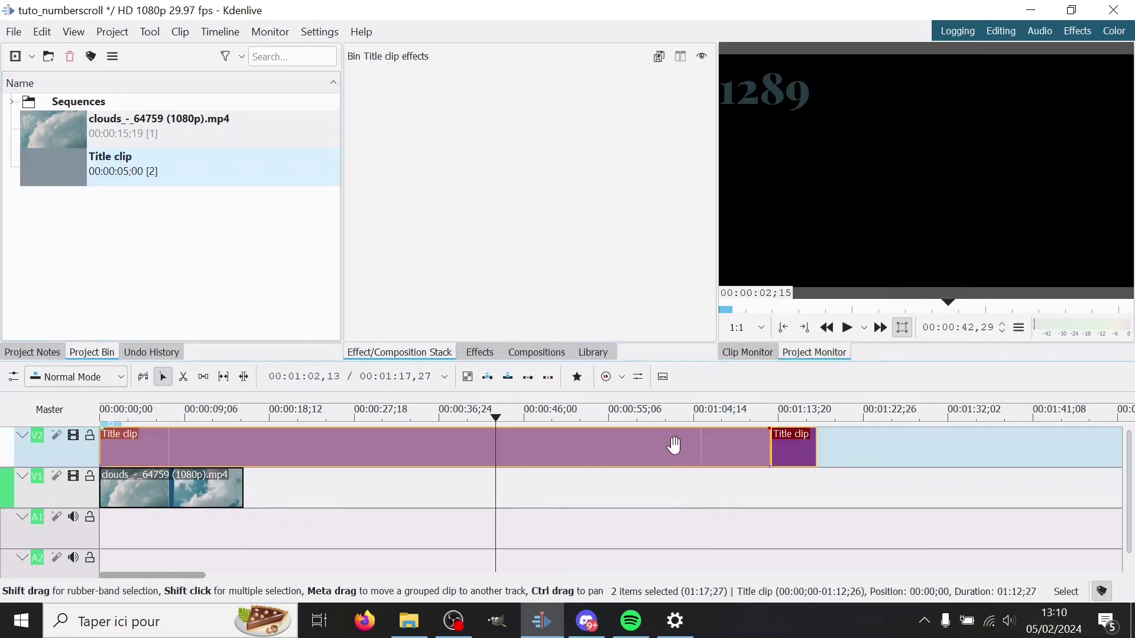
Nest both selected title clips into a new Sequence 2 and open it.
right_click(685, 447)
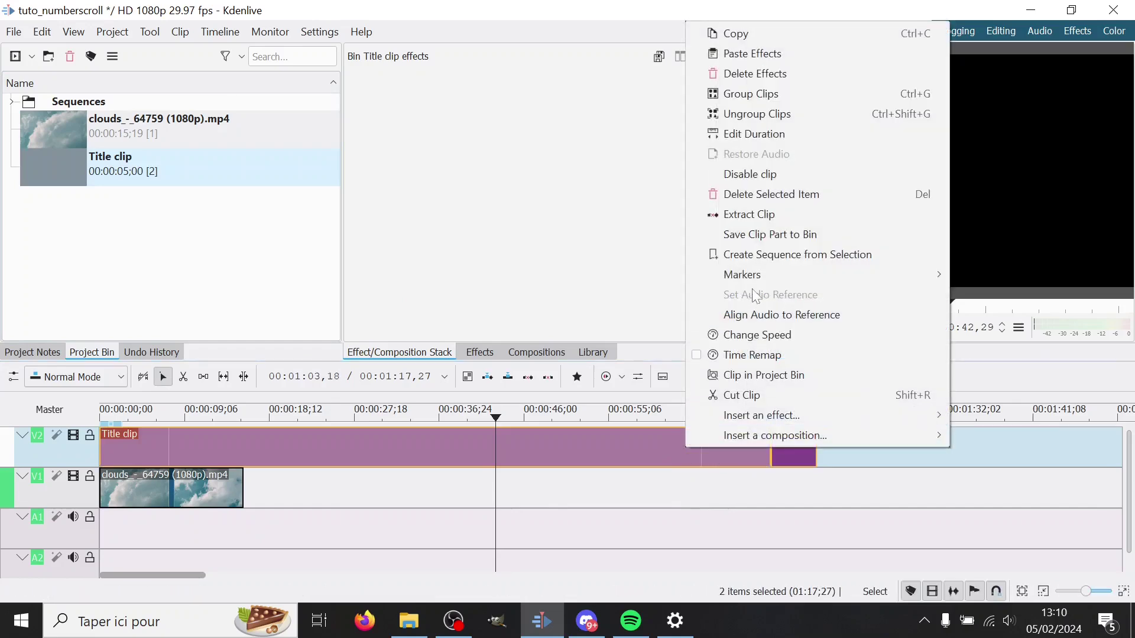
click(768, 255)
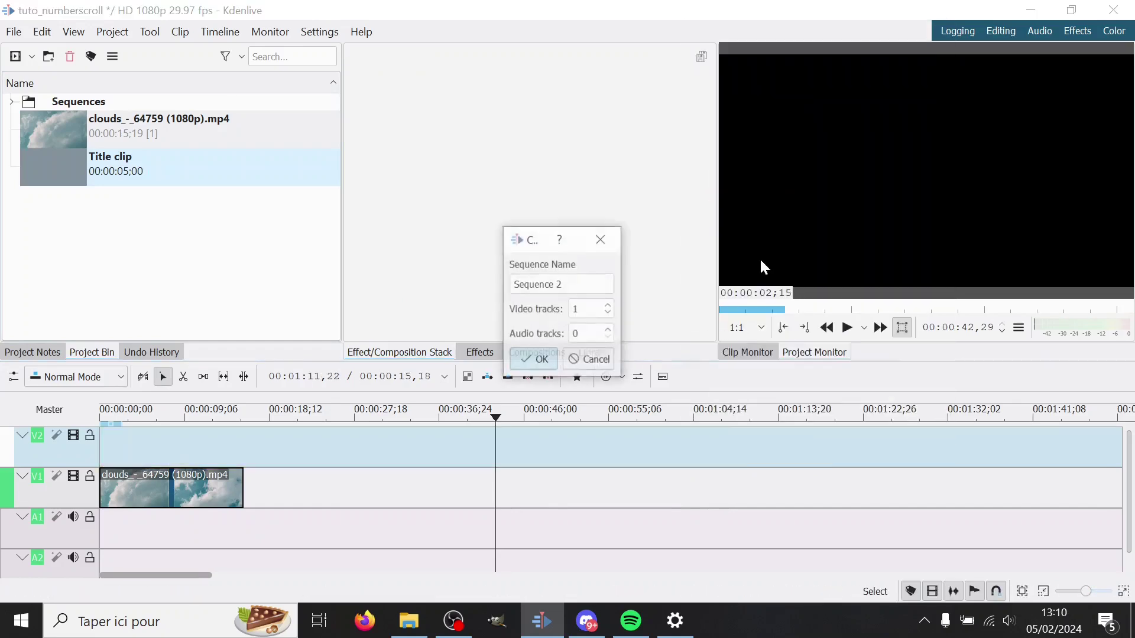
click(522, 361)
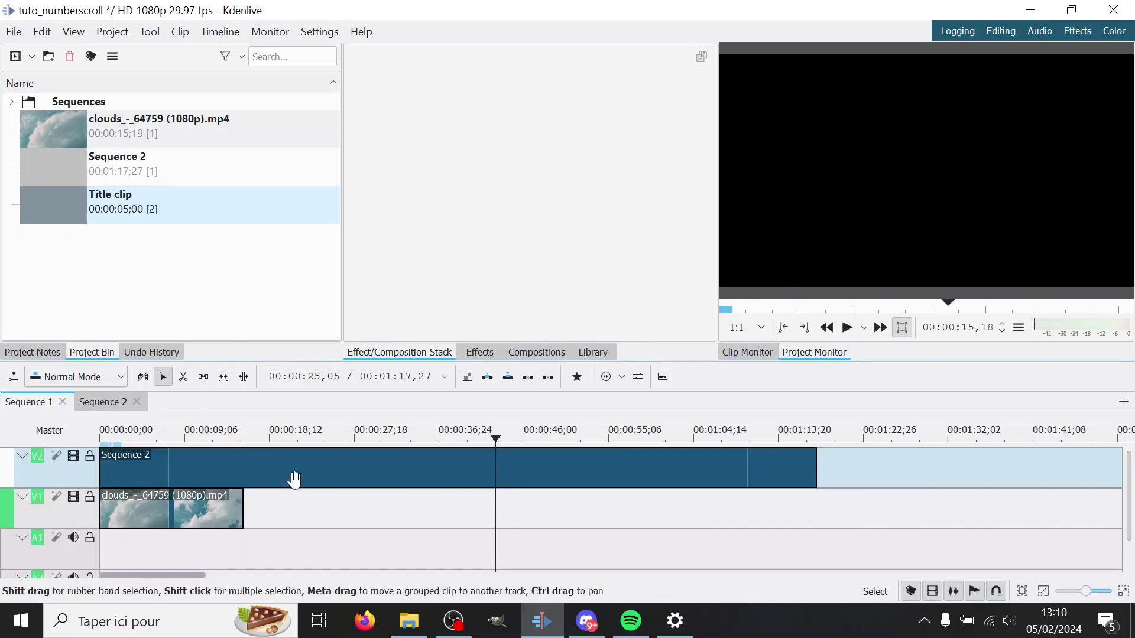
double_click(294, 480)
Drag the counter's frame from the top-left toward the centre and preview it reading 2024.
click(514, 511)
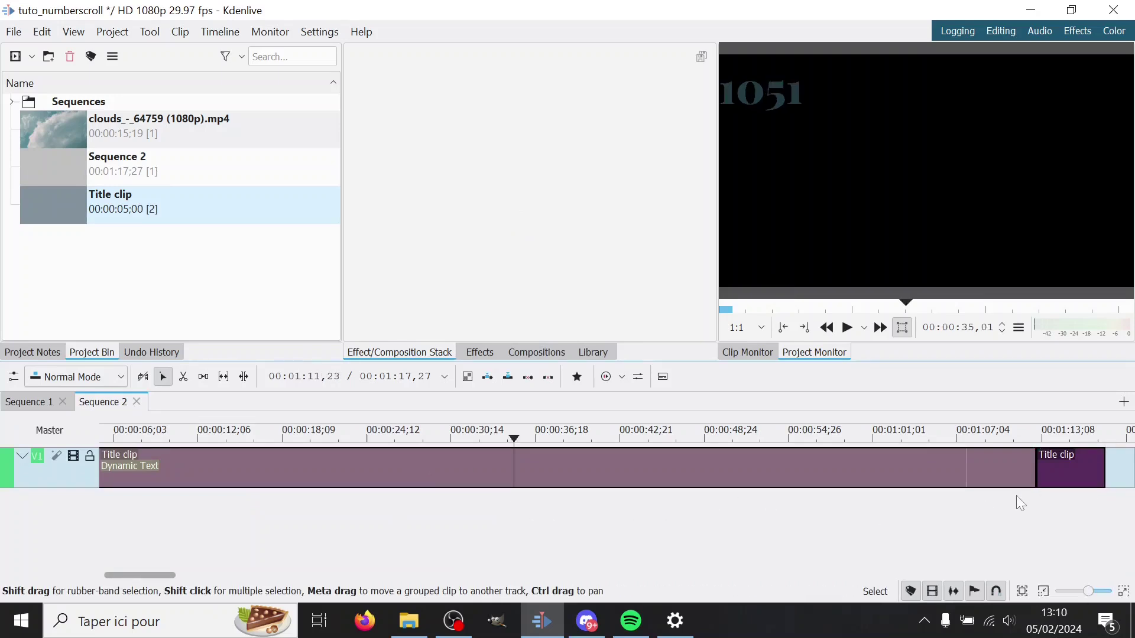
click(819, 474)
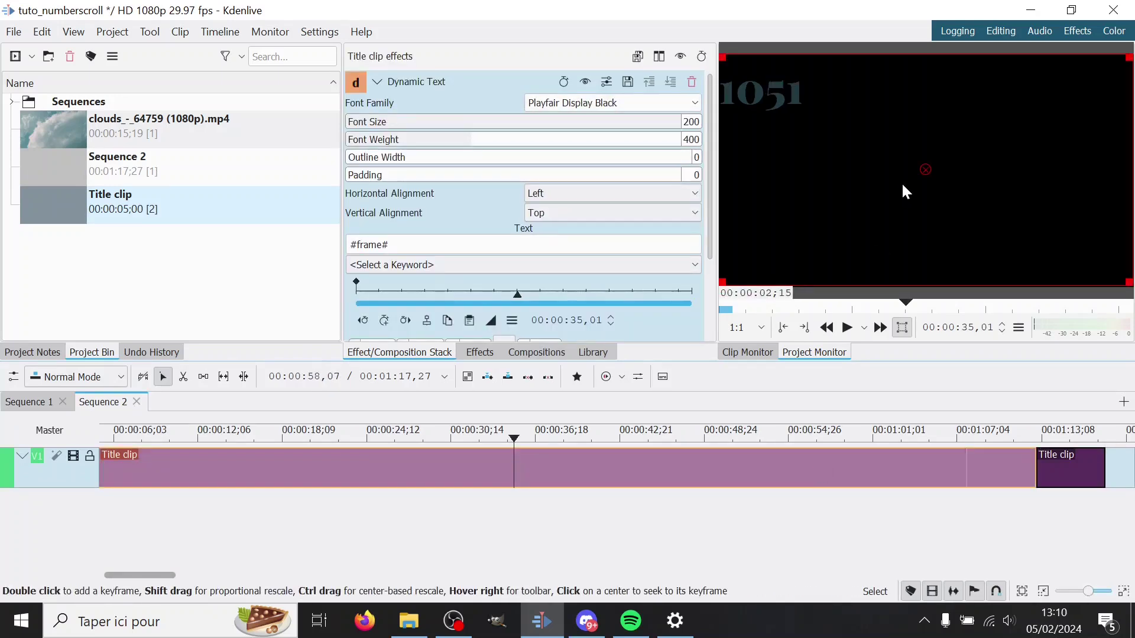
drag(919, 168, 1082, 241)
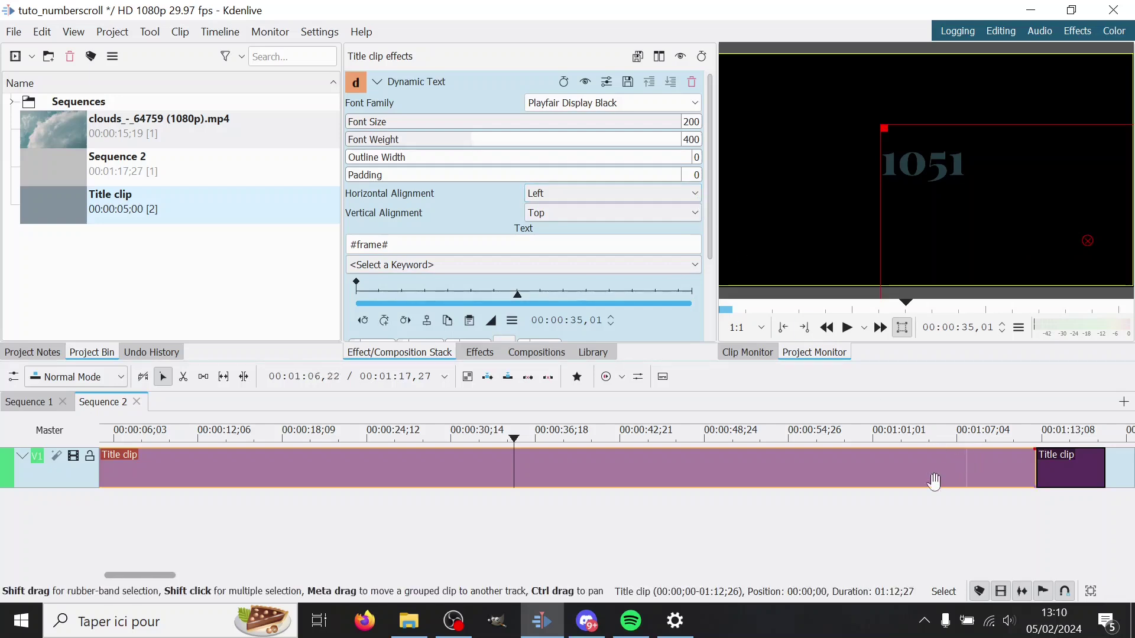
drag(881, 509, 962, 486)
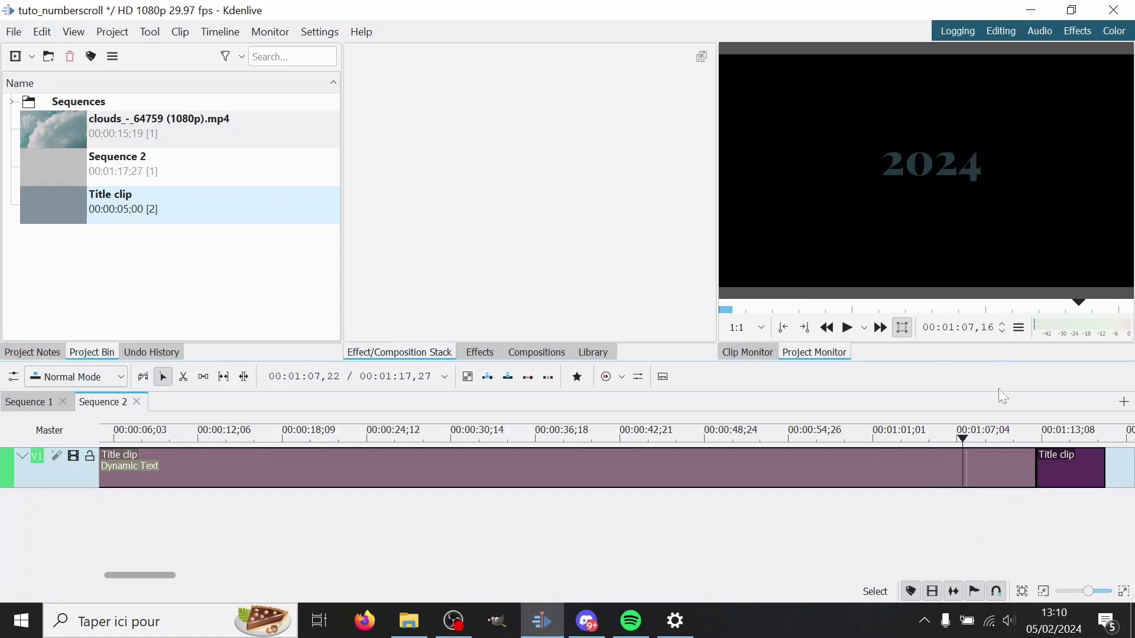
Trim the counter clip to end at 2024 and butt the short title clip against it.
drag(1034, 466, 963, 470)
scroll(970, 189, down, 1)
click(1052, 470)
drag(1052, 470, 978, 478)
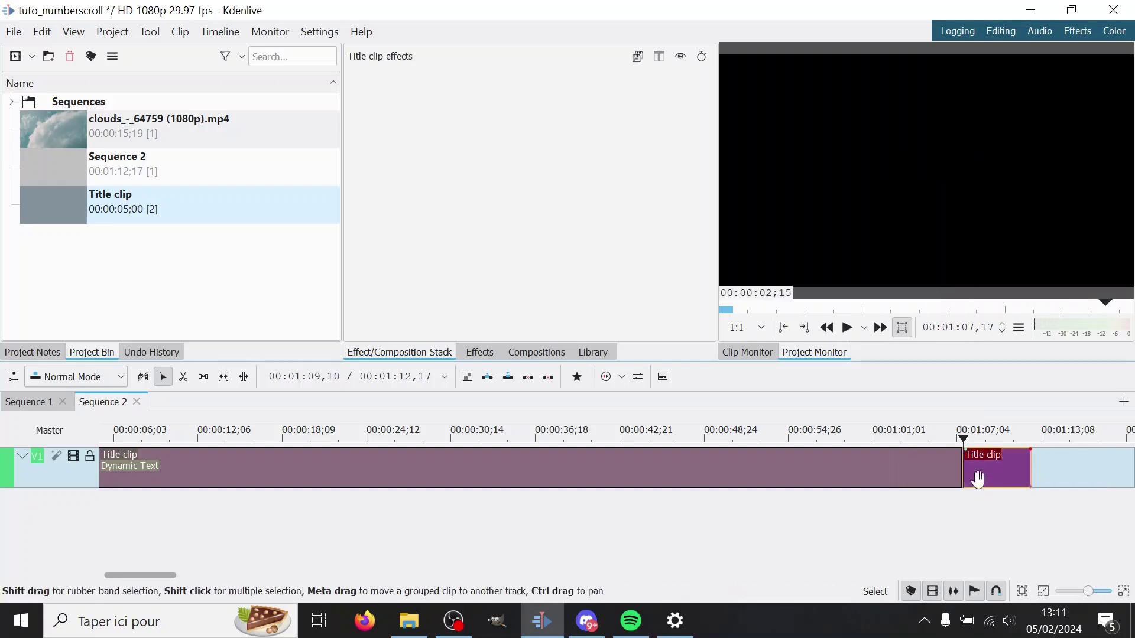
click(934, 461)
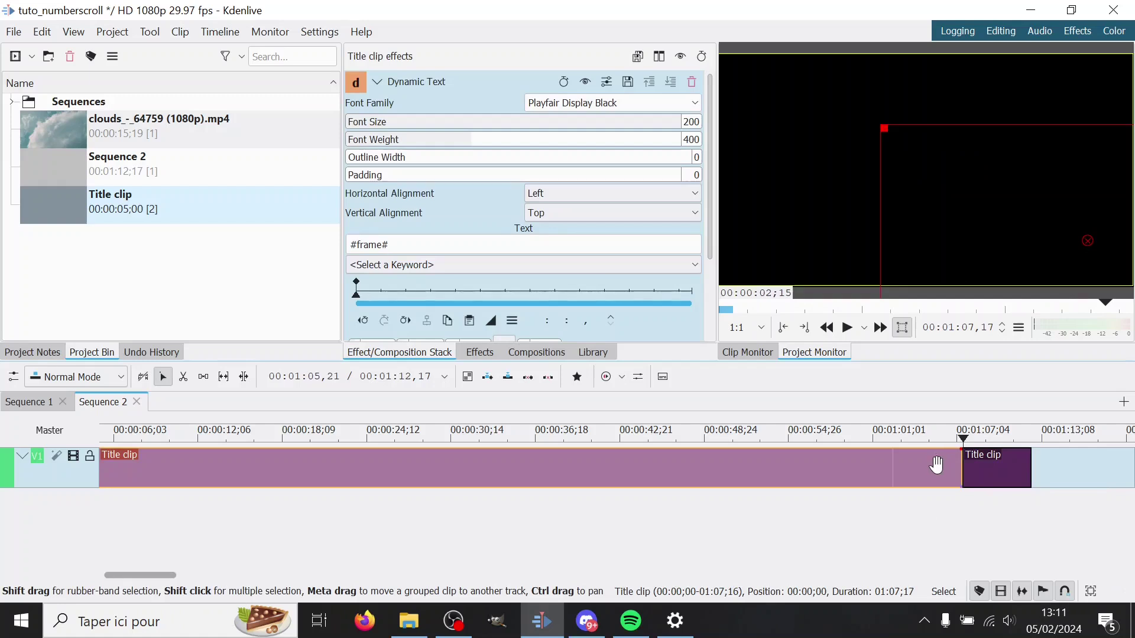
drag(932, 519, 950, 516)
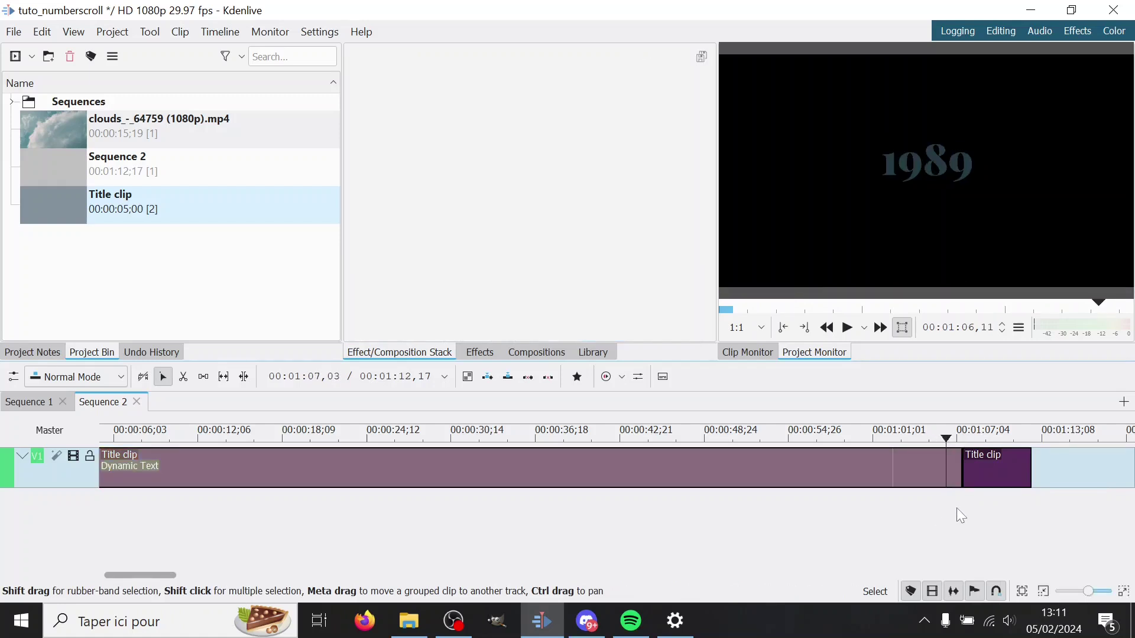
Copy the Dynamic Text effect onto the short clip and fix its text at 2024.
click(949, 467)
drag(485, 84, 997, 470)
click(999, 472)
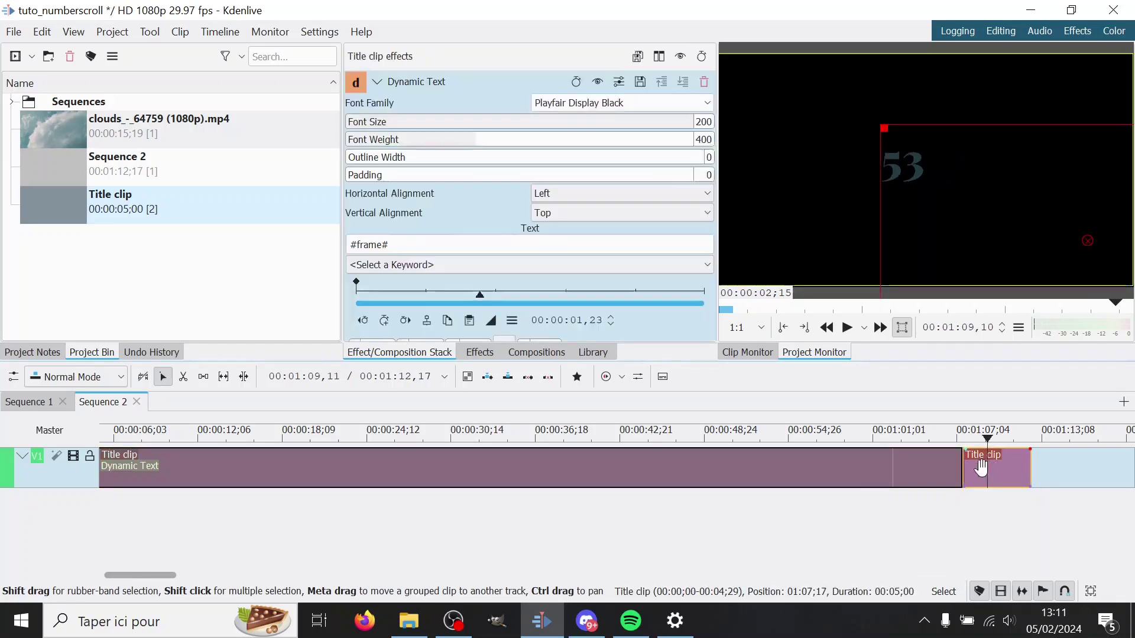
scroll(452, 206, down, 1)
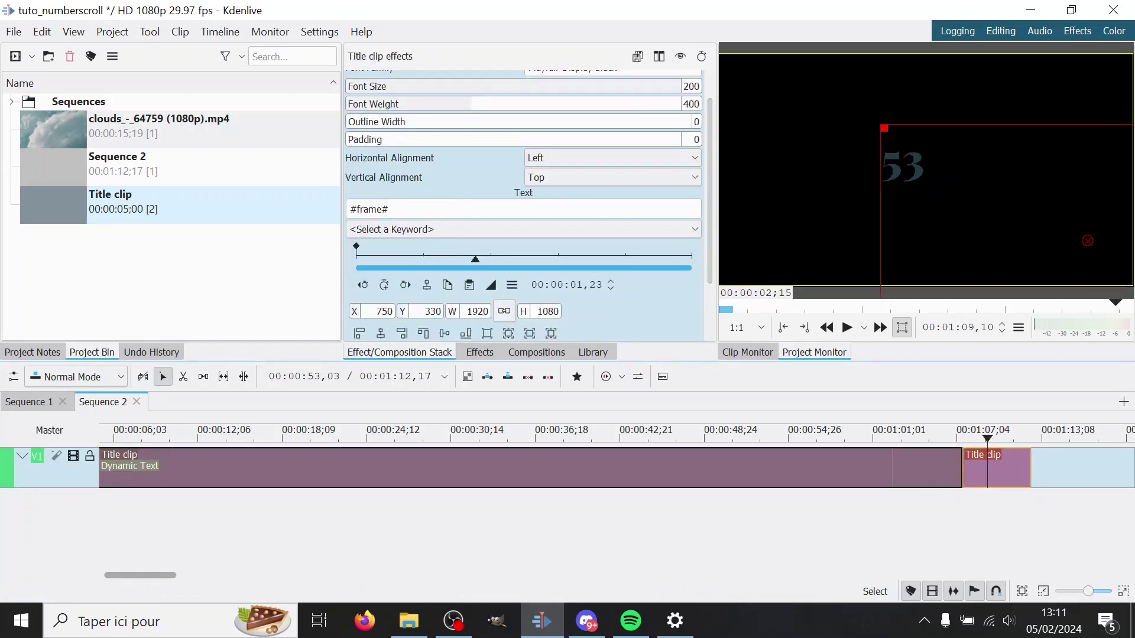
scroll(586, 303, down, 3)
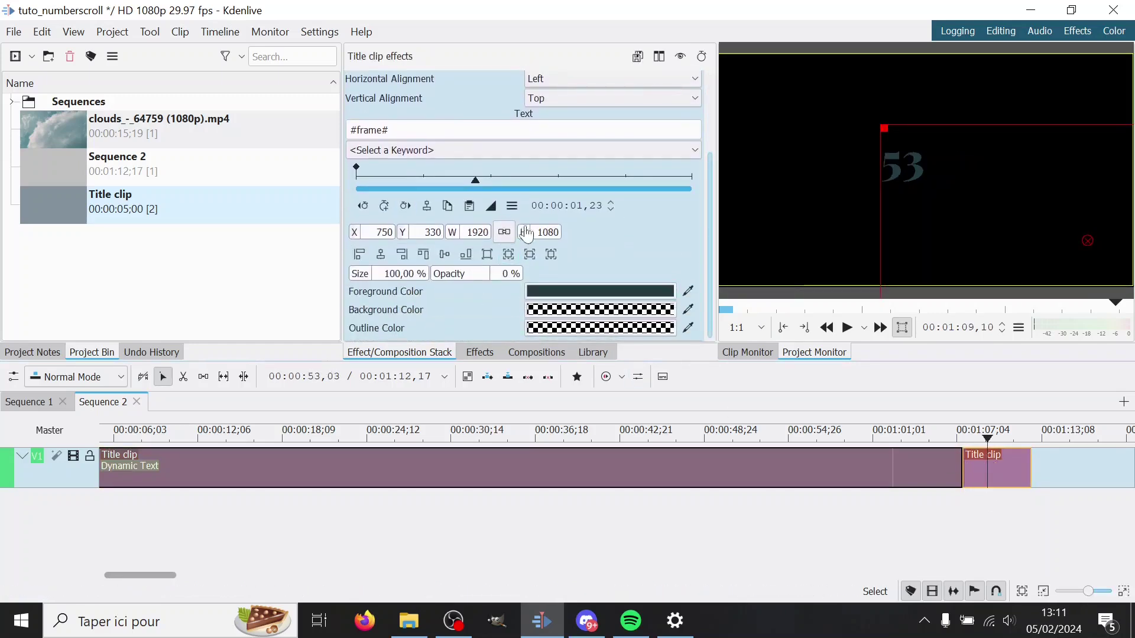
double_click(370, 129)
text(2024)
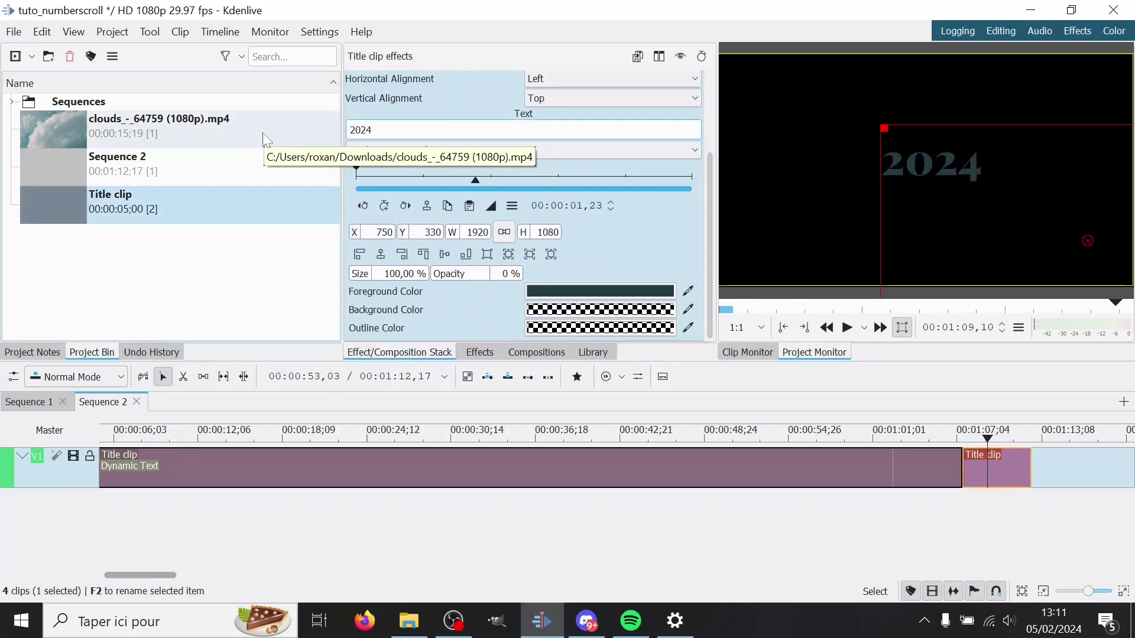
click(951, 499)
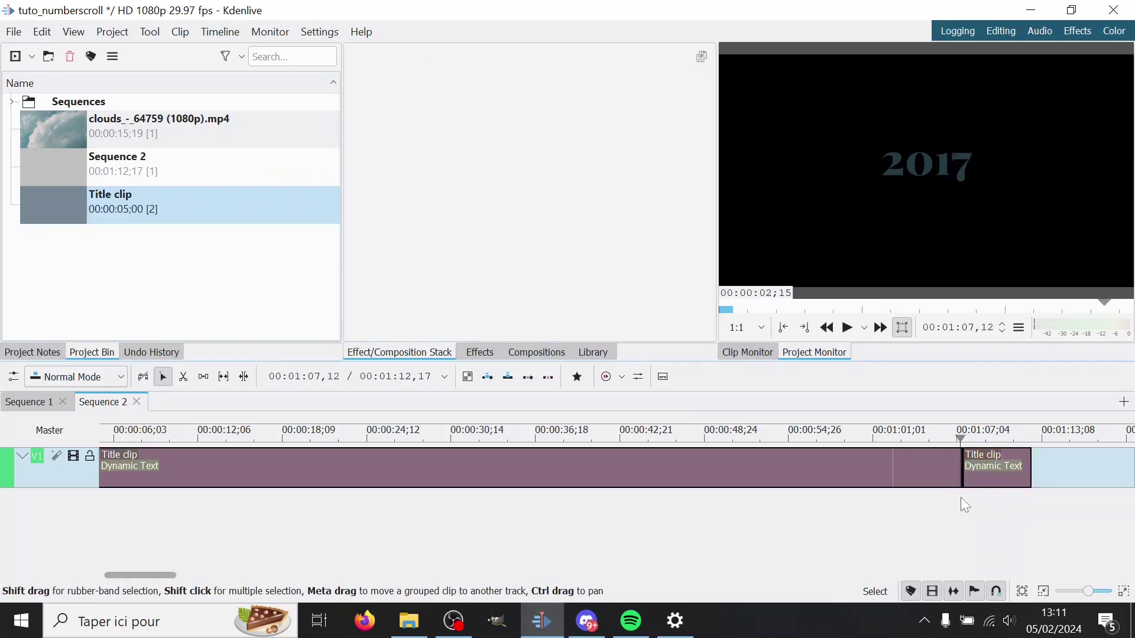
drag(961, 498, 980, 498)
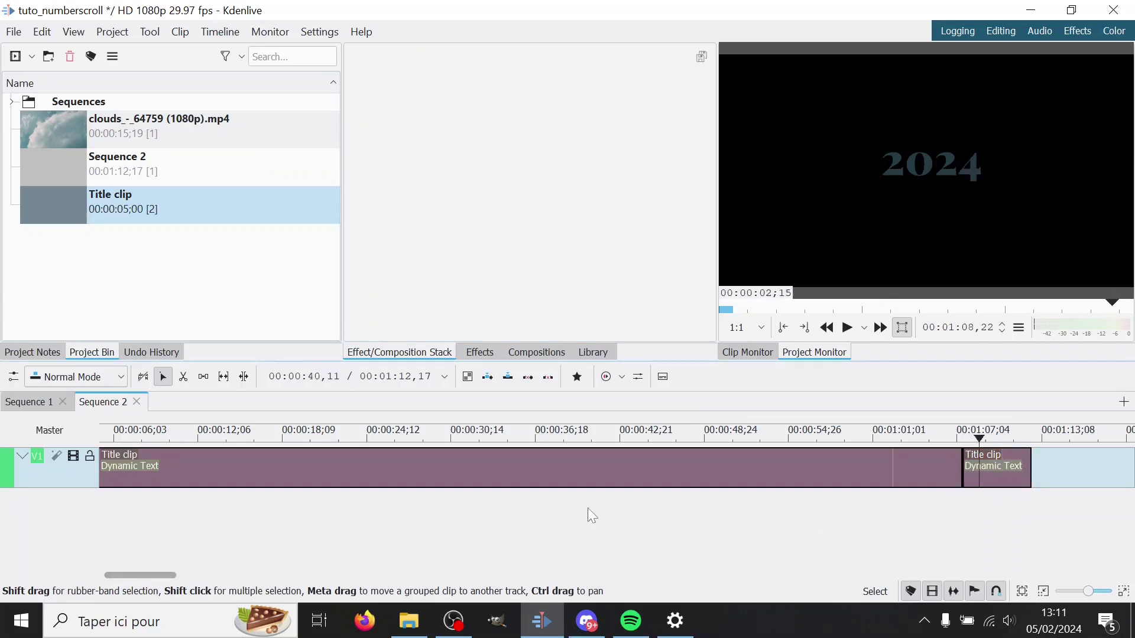
In Sequence 1, split the nested Sequence 2 clip and shift its second piece to the right.
click(46, 407)
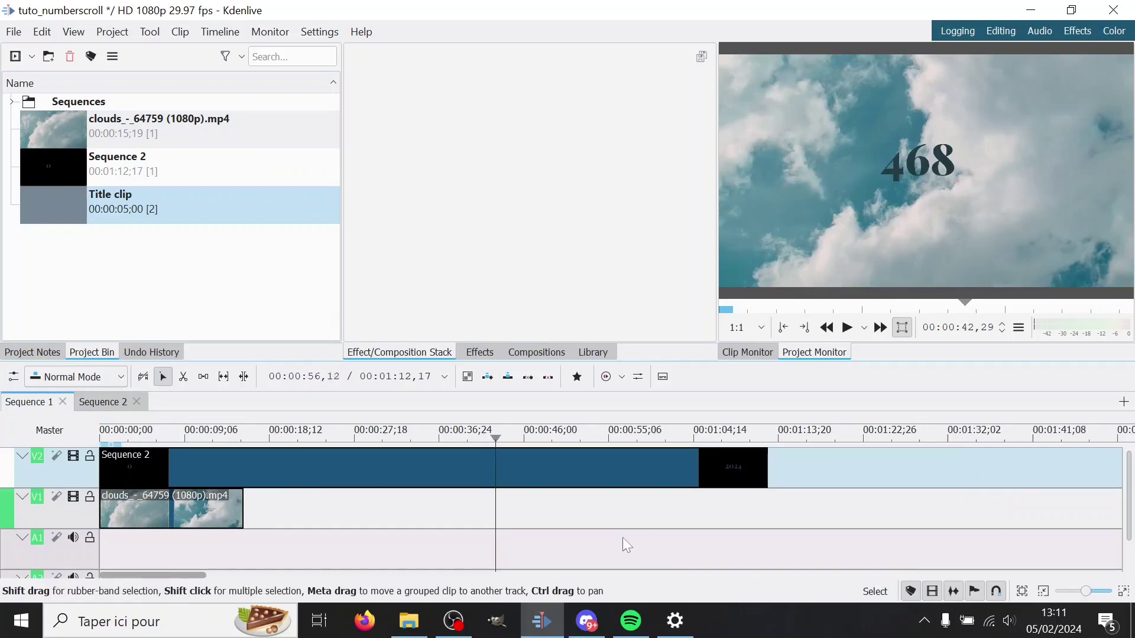
drag(507, 493, 690, 505)
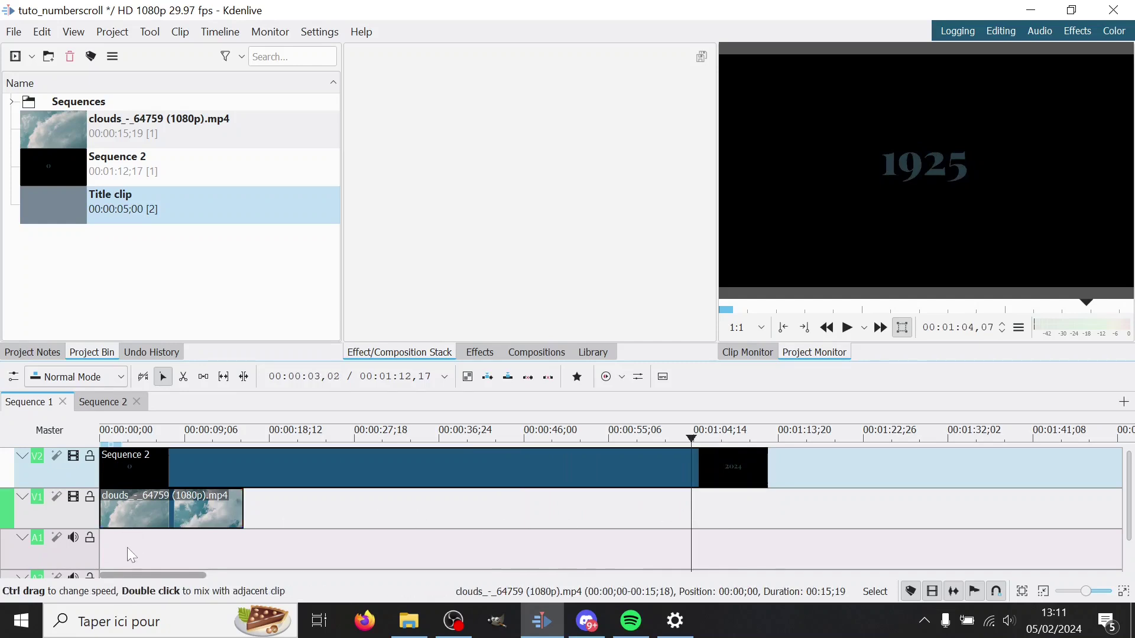
key(Home)
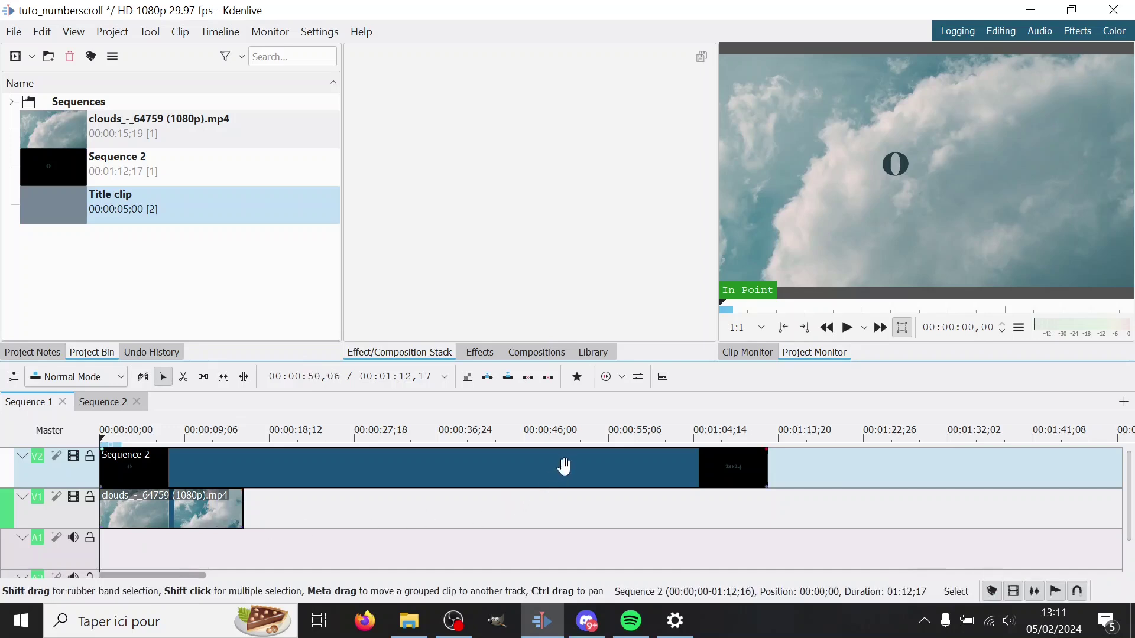
key(x)
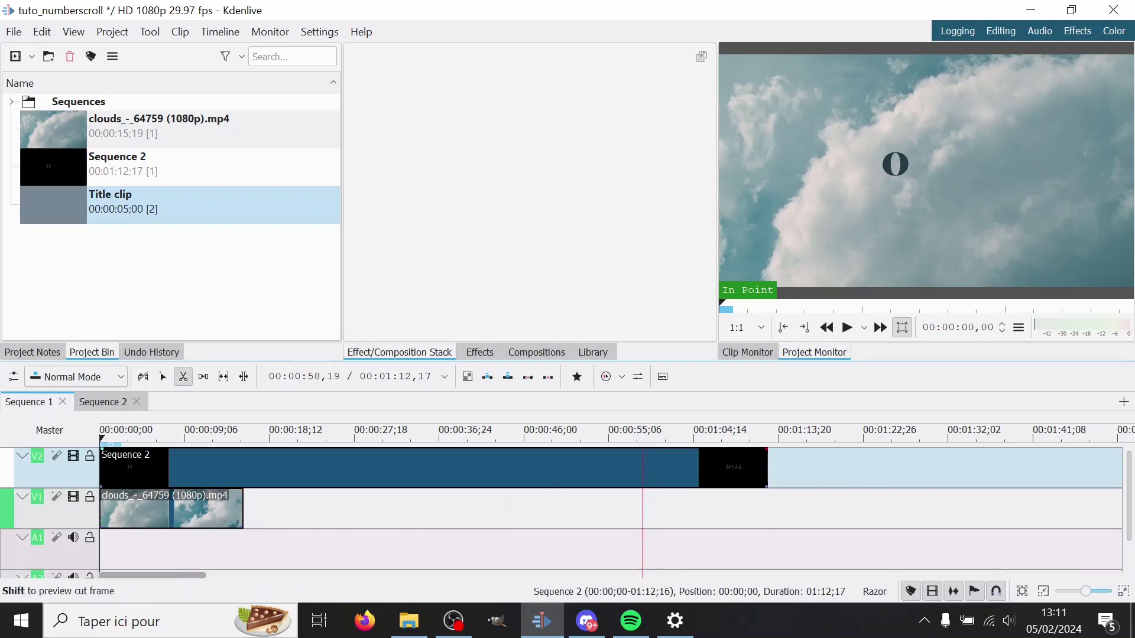
click(609, 467)
key(s)
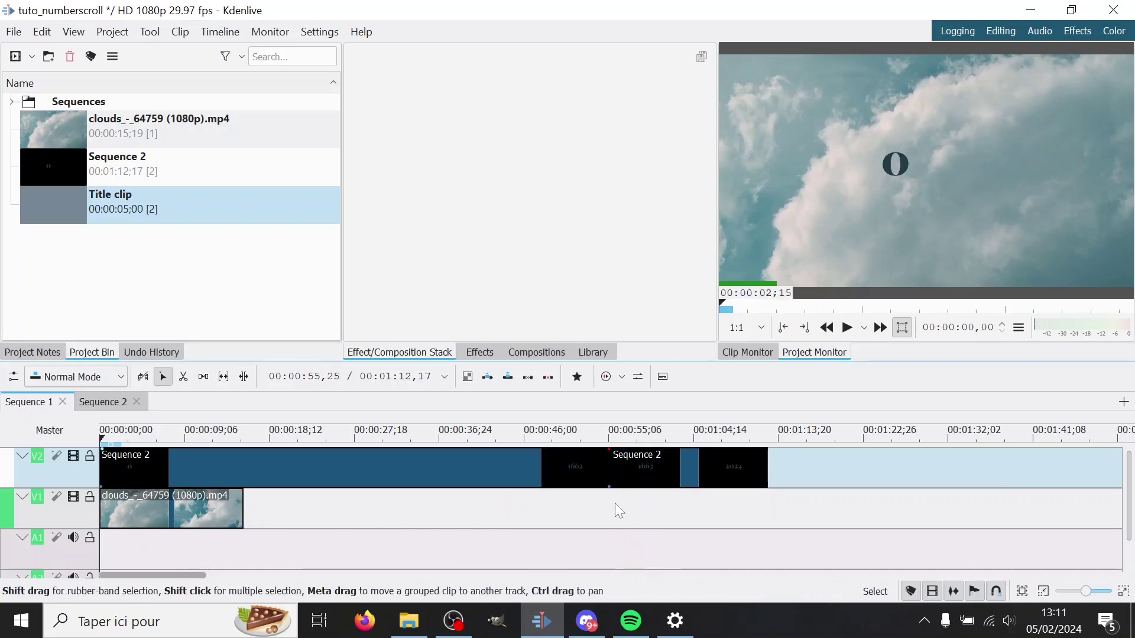
drag(640, 465, 686, 466)
click(665, 505)
drag(664, 505, 676, 503)
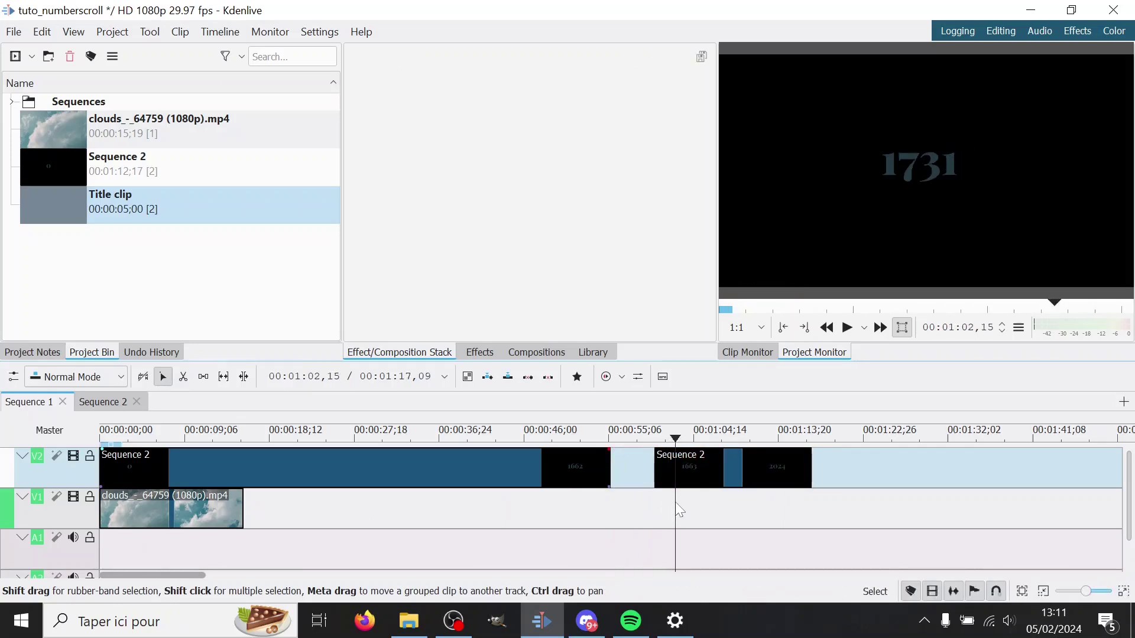
In the Sequence 2 timeline, cut the title clip with the Razor, then undo the cut.
click(113, 403)
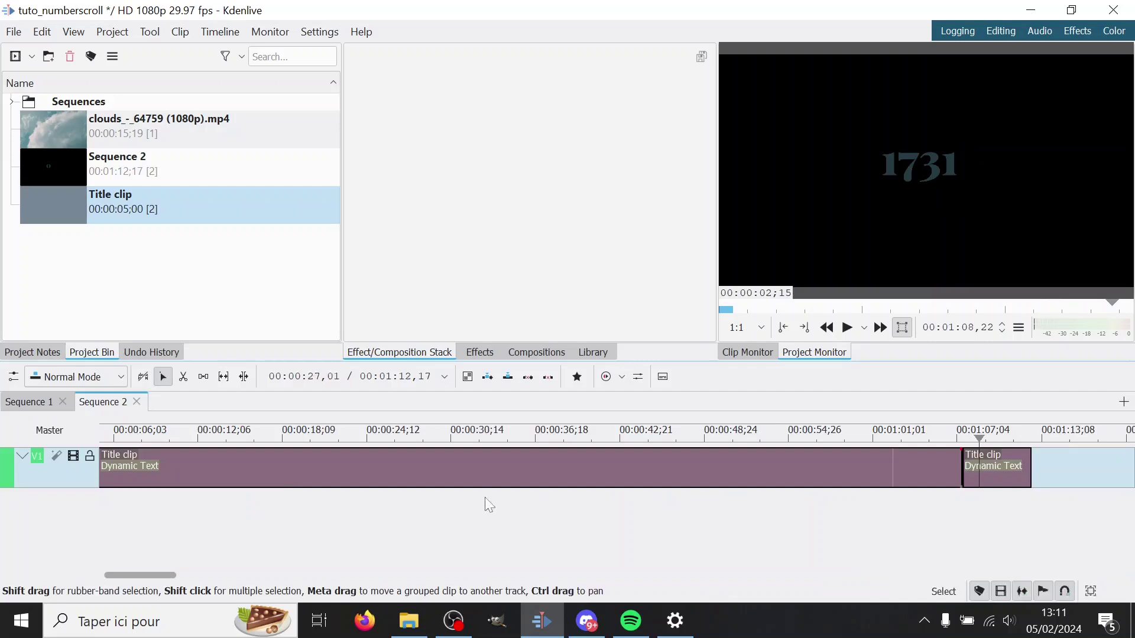
key(x)
click(512, 473)
key(s)
click(534, 502)
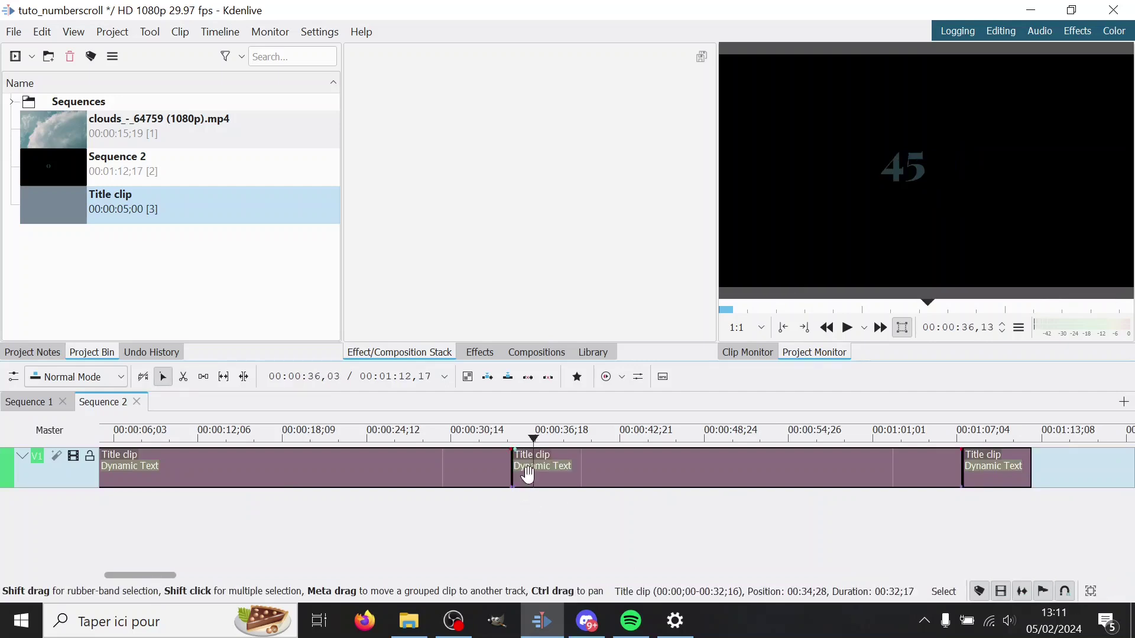
click(518, 501)
click(524, 501)
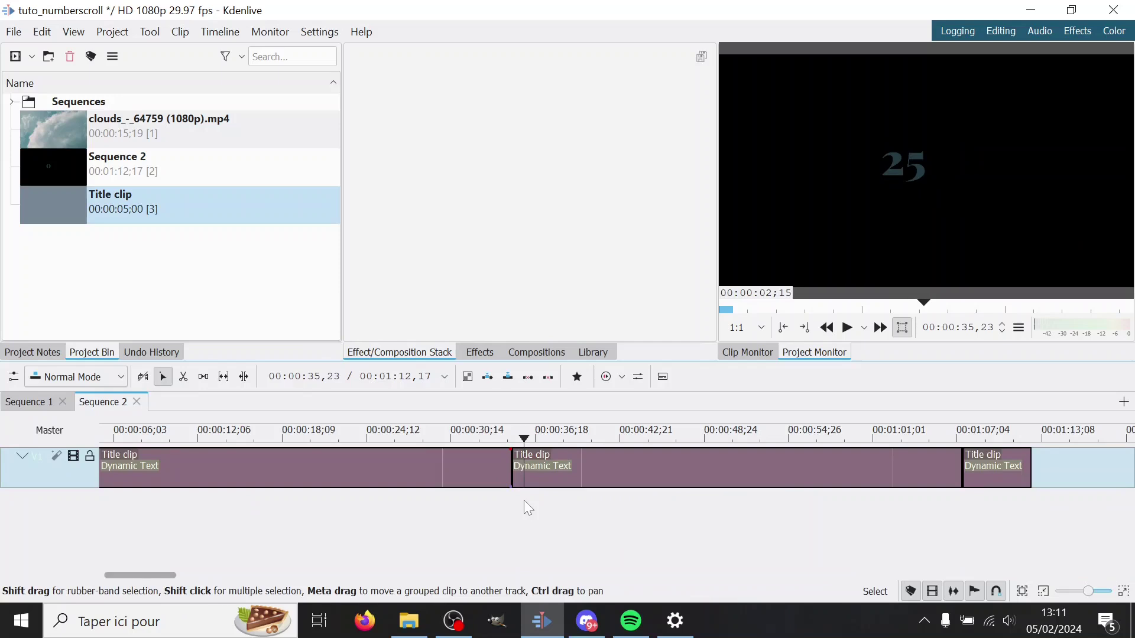
key(ctrl+z)
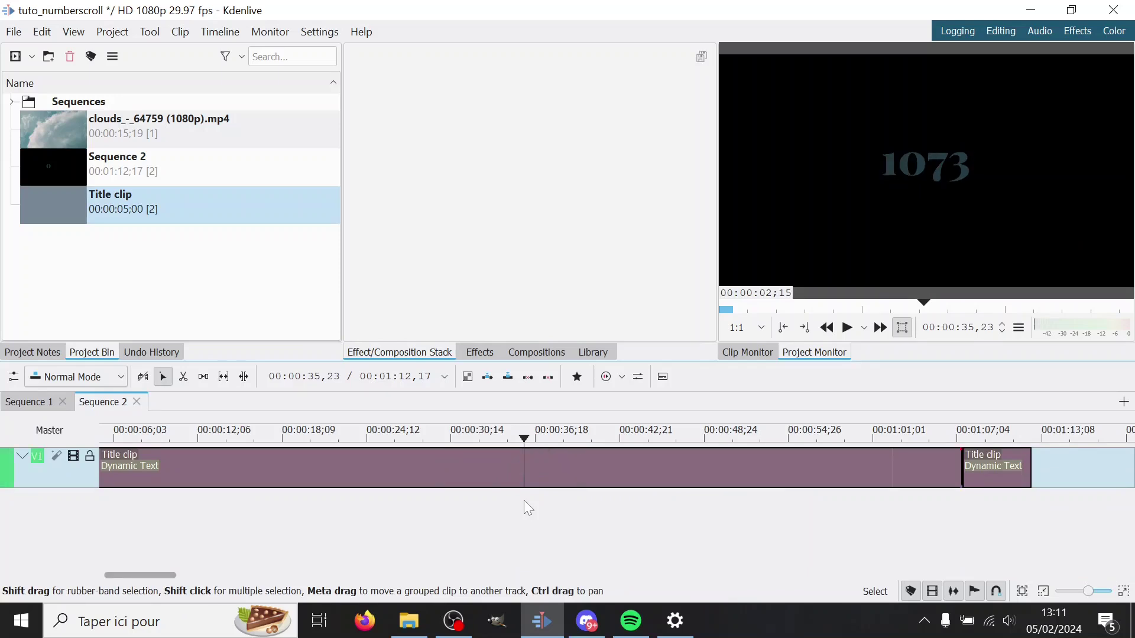
Back in Sequence 1, trim the second counter clip to start at 1789 and select the first copy.
click(29, 403)
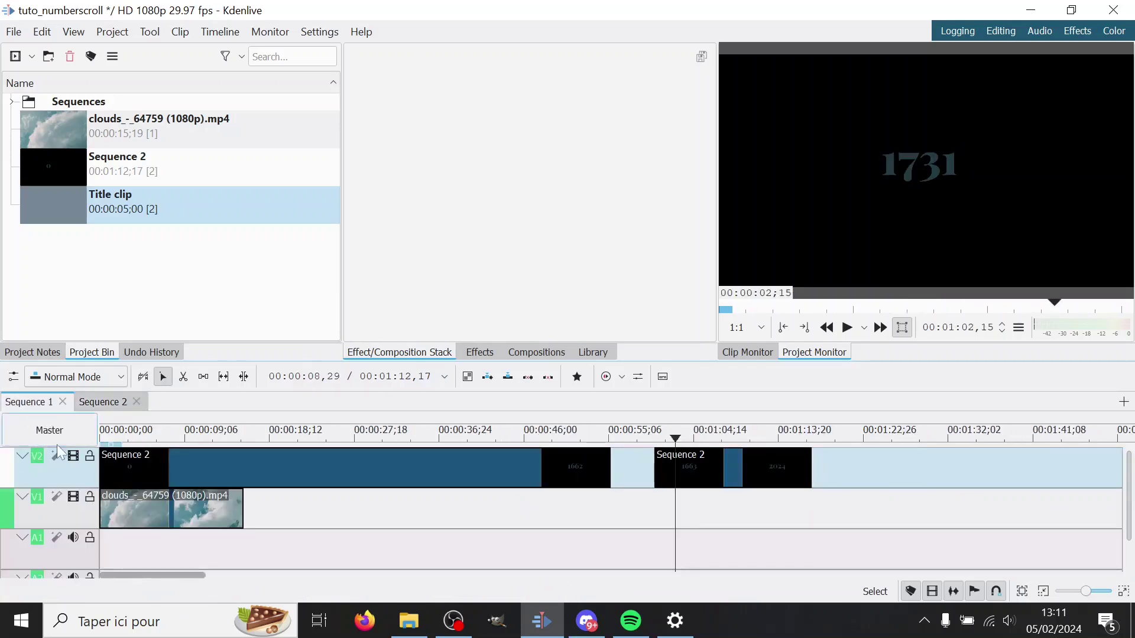
click(445, 473)
click(659, 504)
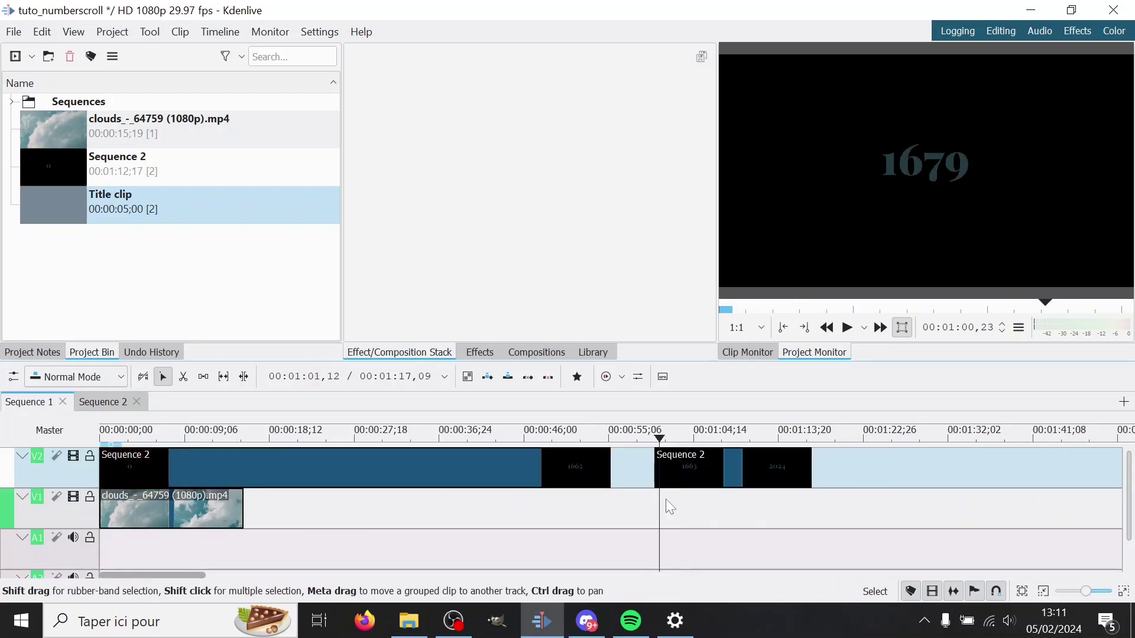
drag(668, 499, 687, 502)
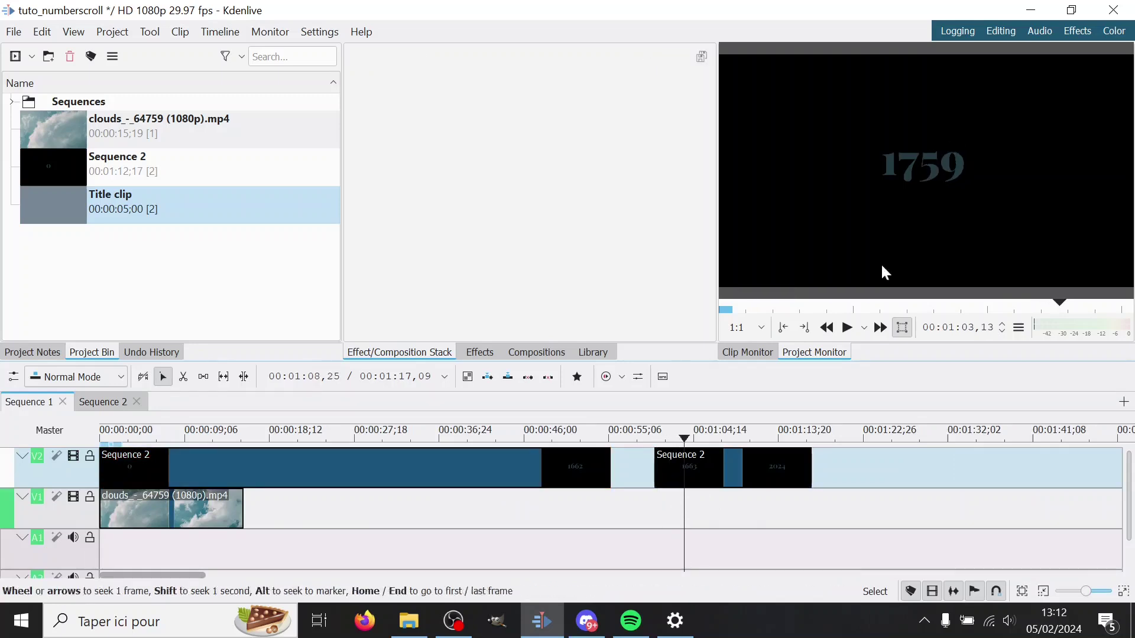
click(888, 191)
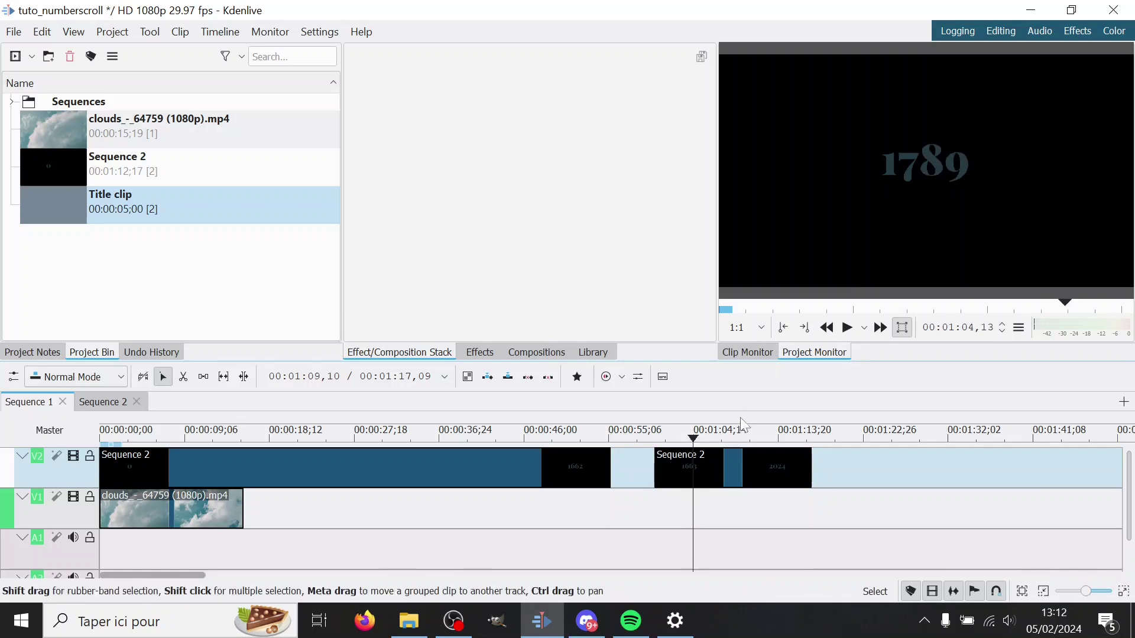
drag(656, 476, 693, 473)
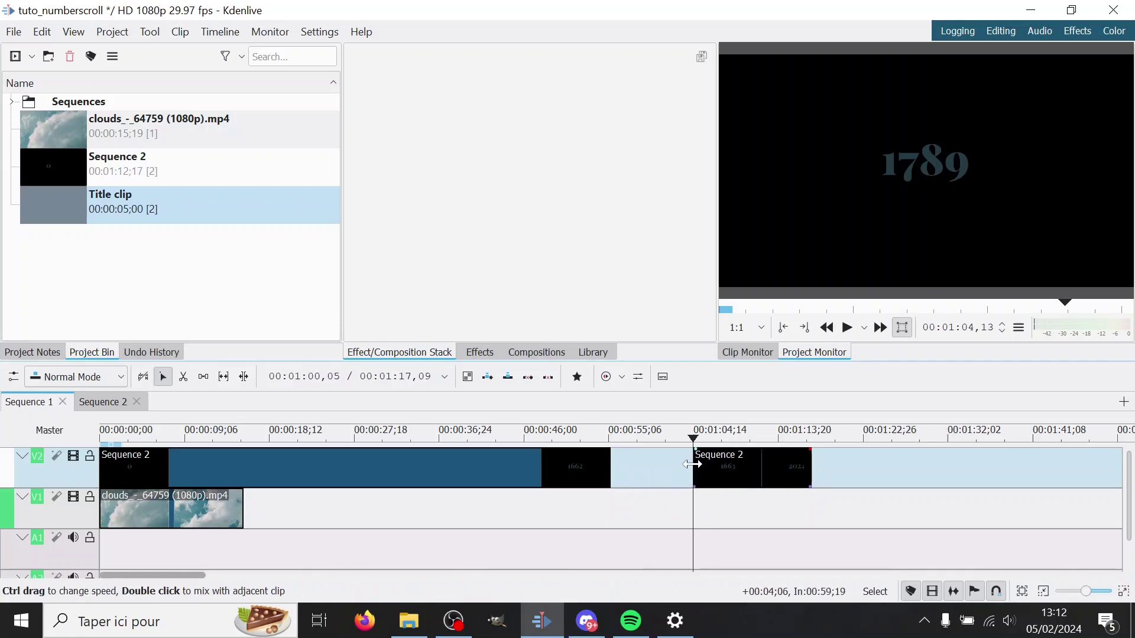
click(551, 475)
Delete the first Sequence 2 copy and move the counter clip to the timeline start.
key(Delete)
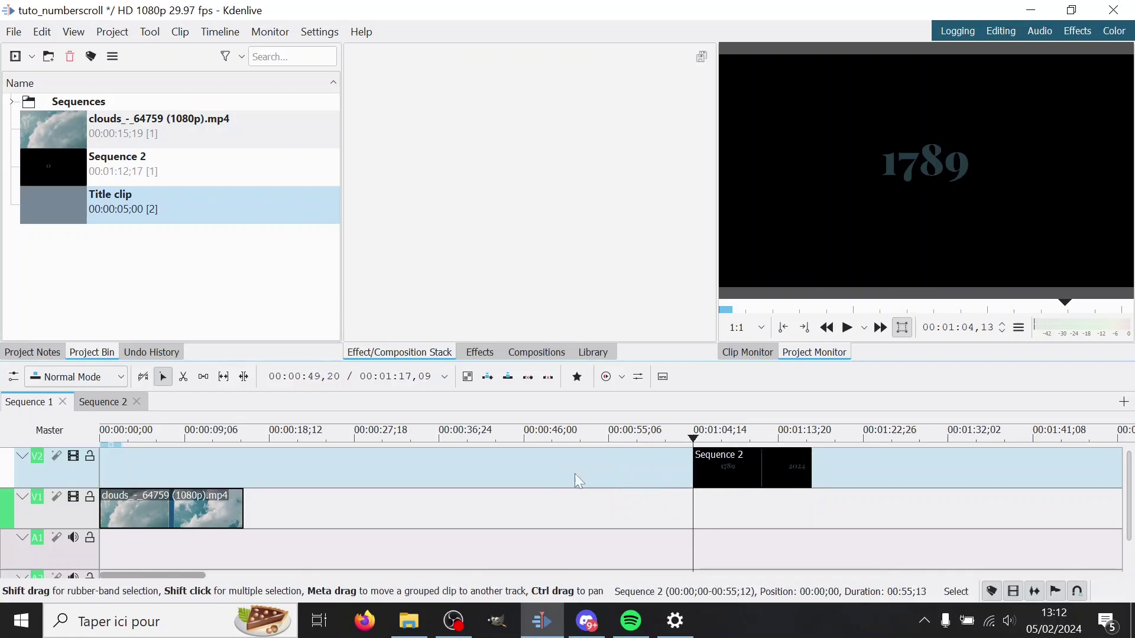
drag(715, 471, 118, 471)
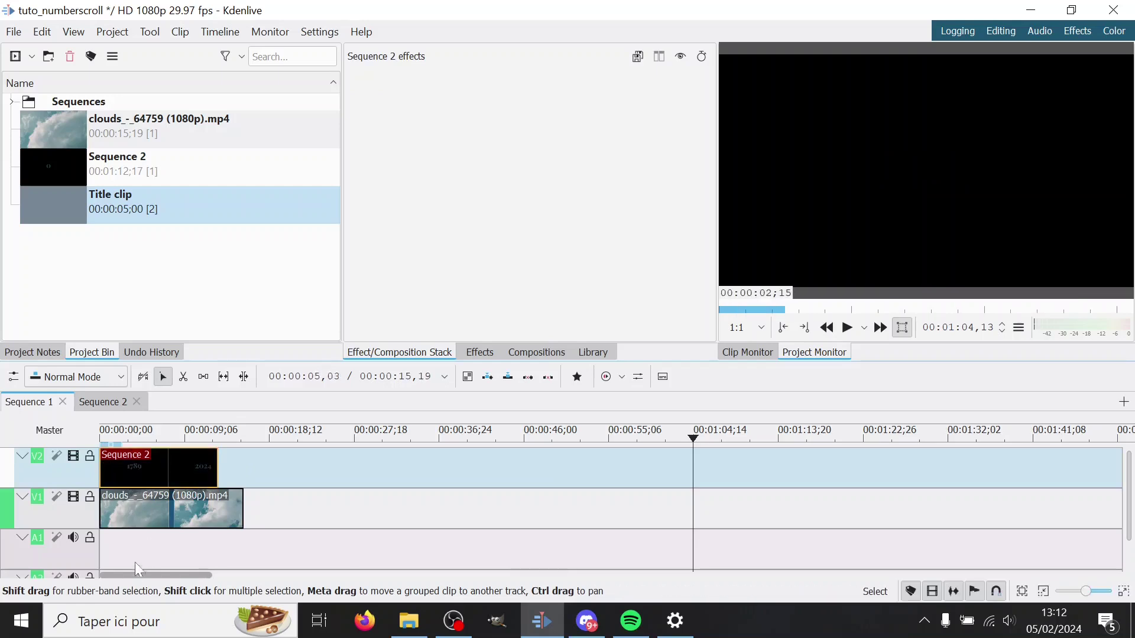
scroll(139, 555, up, 1)
scroll(139, 555, up, 1)
drag(105, 544, 326, 550)
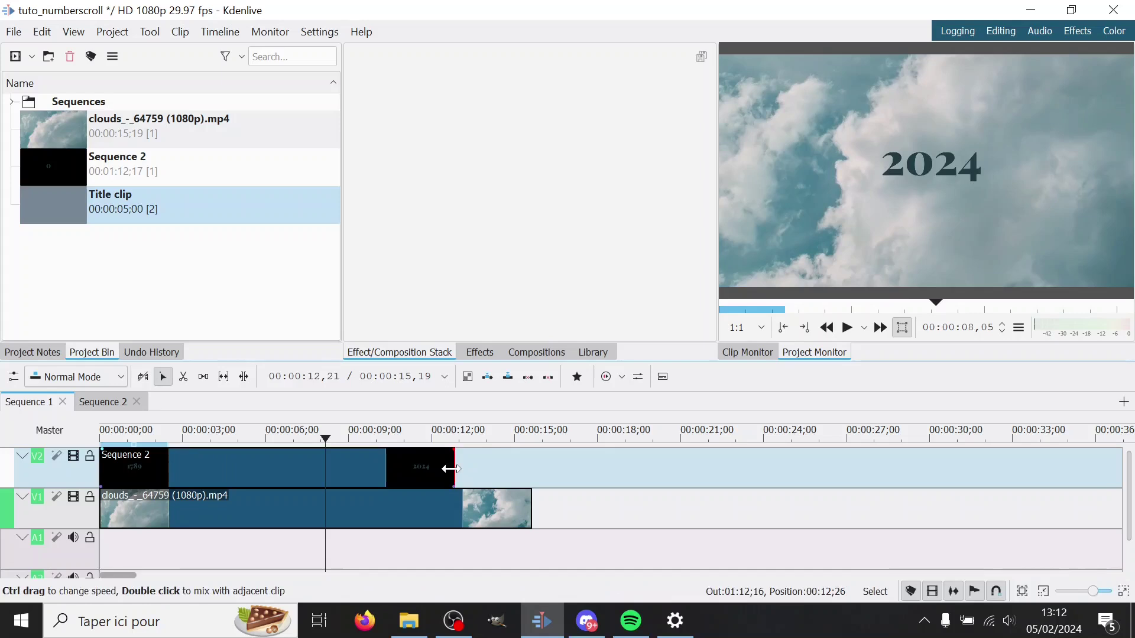
Enable Time Remap on the counter, dock the panel, and pull the end keyframe earlier to speed it up.
right_click(423, 468)
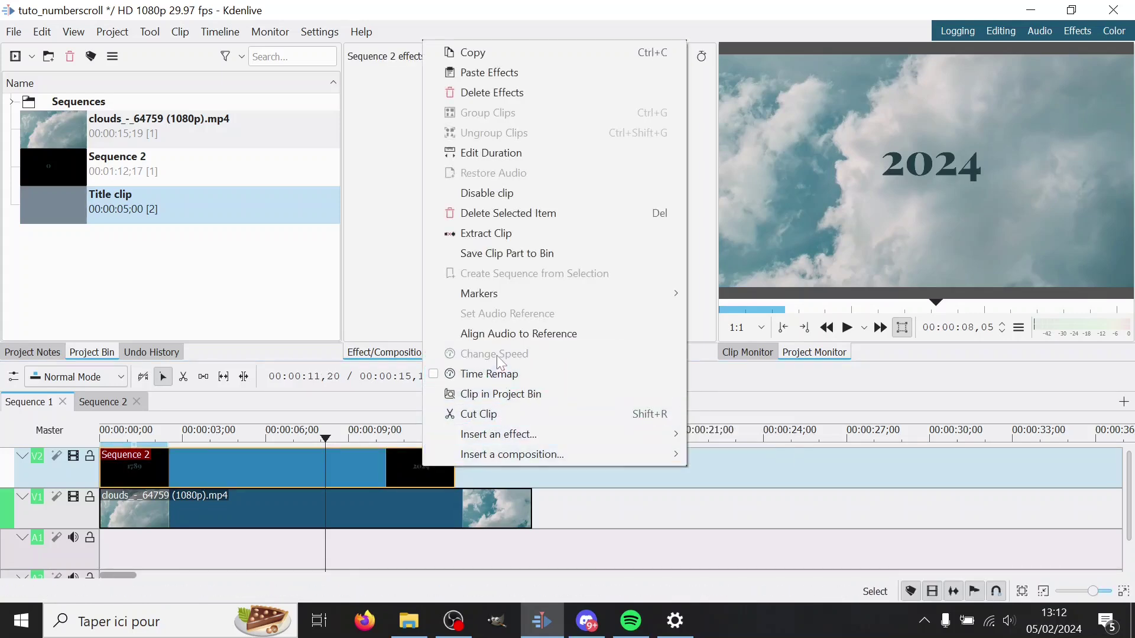
click(502, 374)
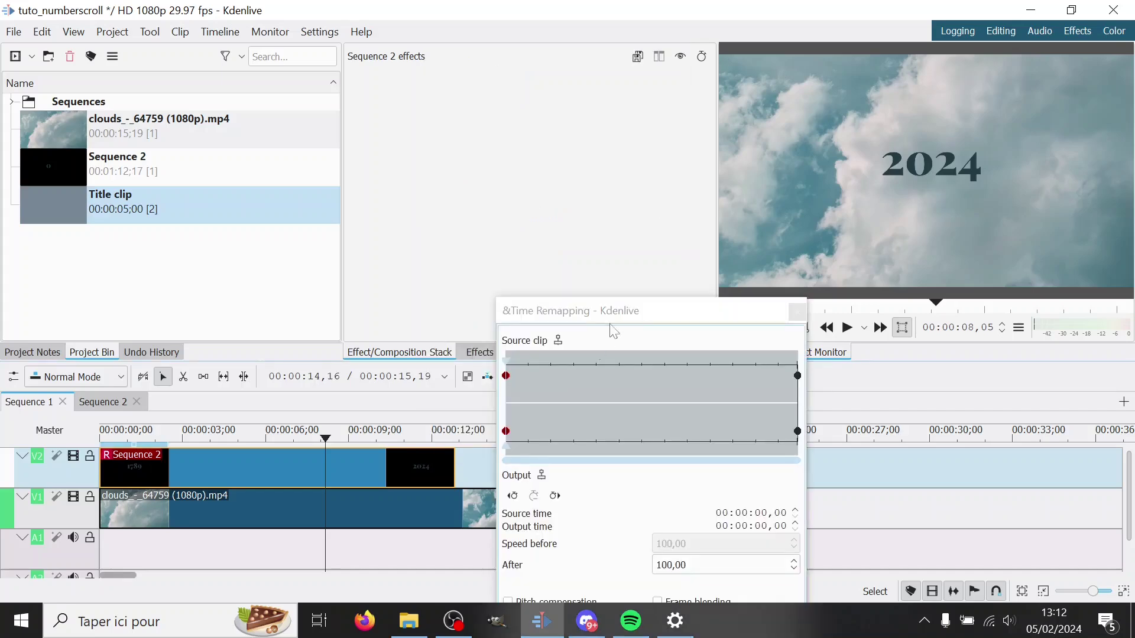
drag(601, 317, 528, 215)
drag(706, 150, 436, 170)
click(144, 552)
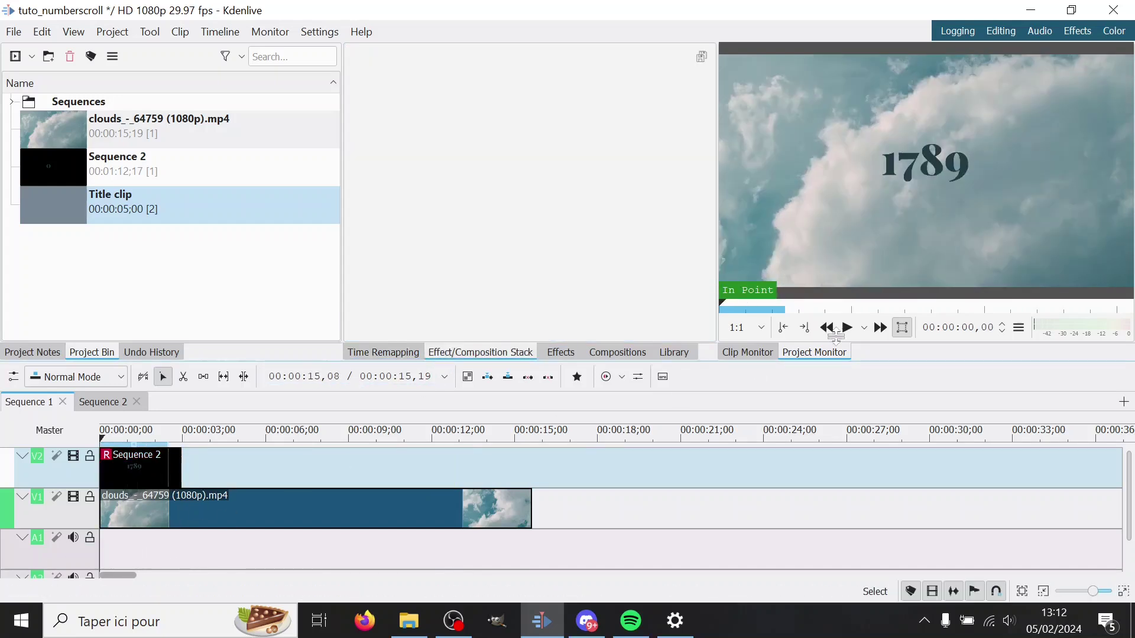
click(850, 333)
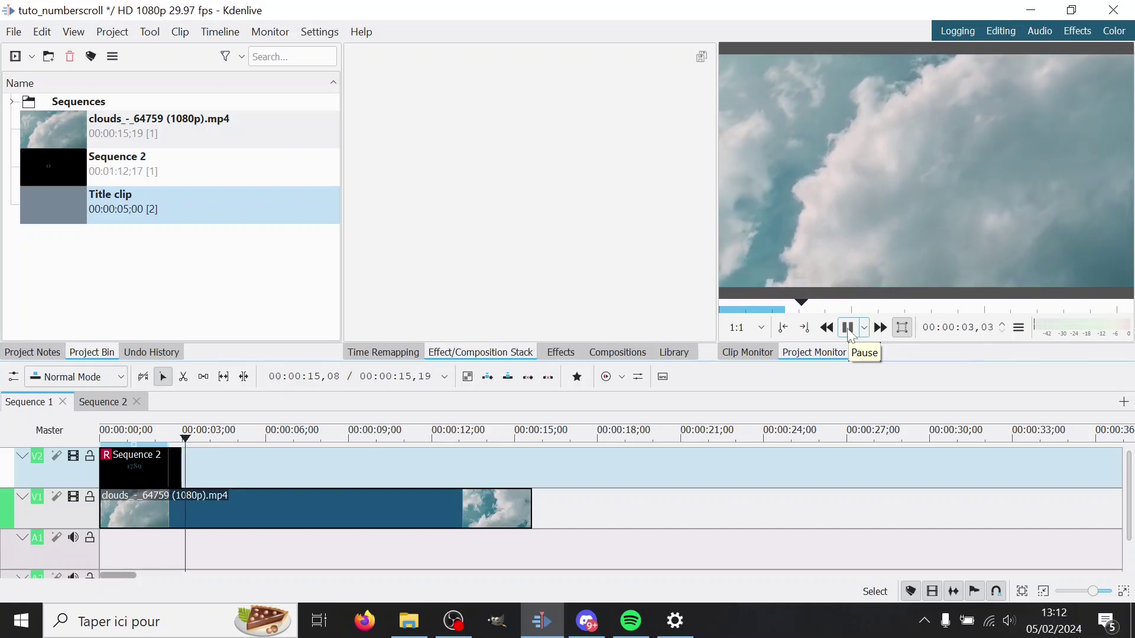
click(850, 334)
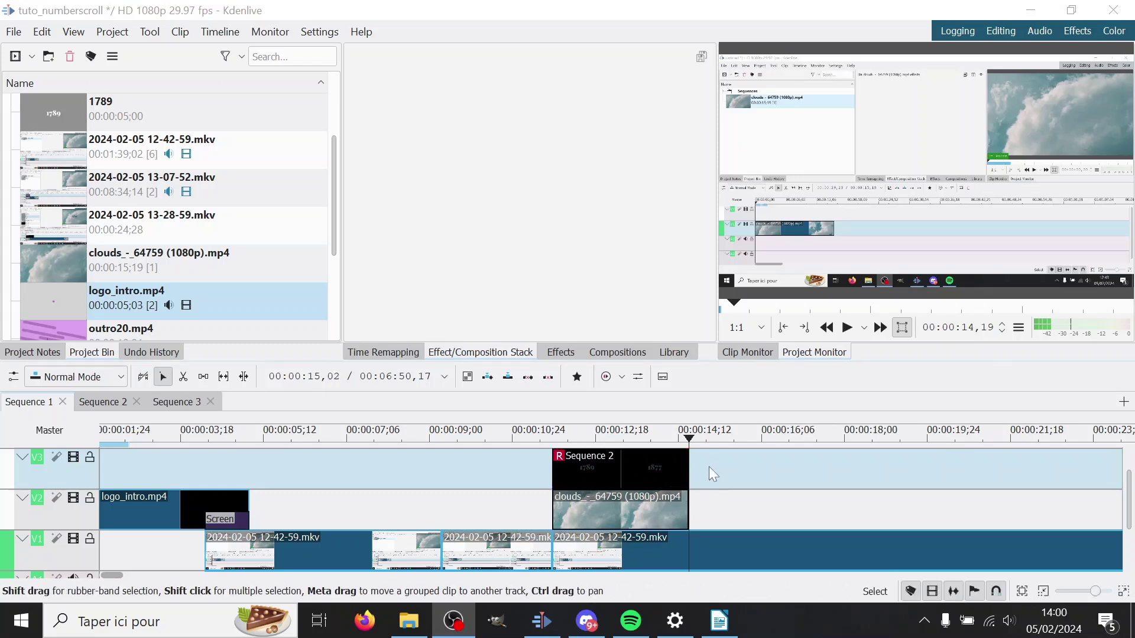
Select the Sequence 2 counter clip and move its end remap keyframe back toward the clip's end.
drag(609, 440, 616, 441)
scroll(50, 531, down, 2)
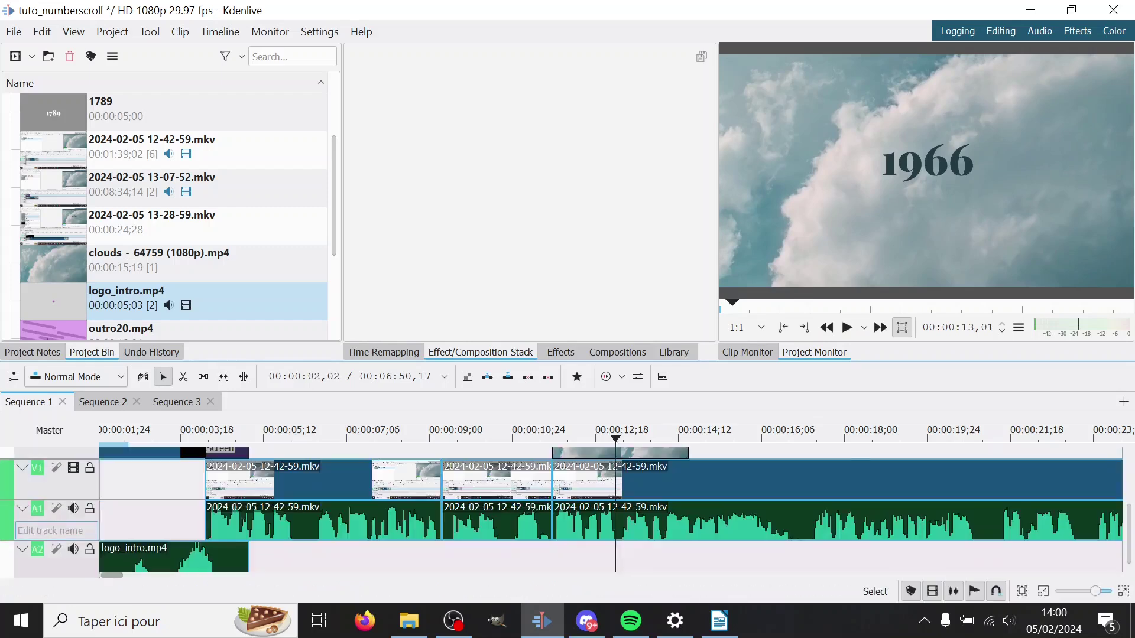
scroll(75, 552, up, 3)
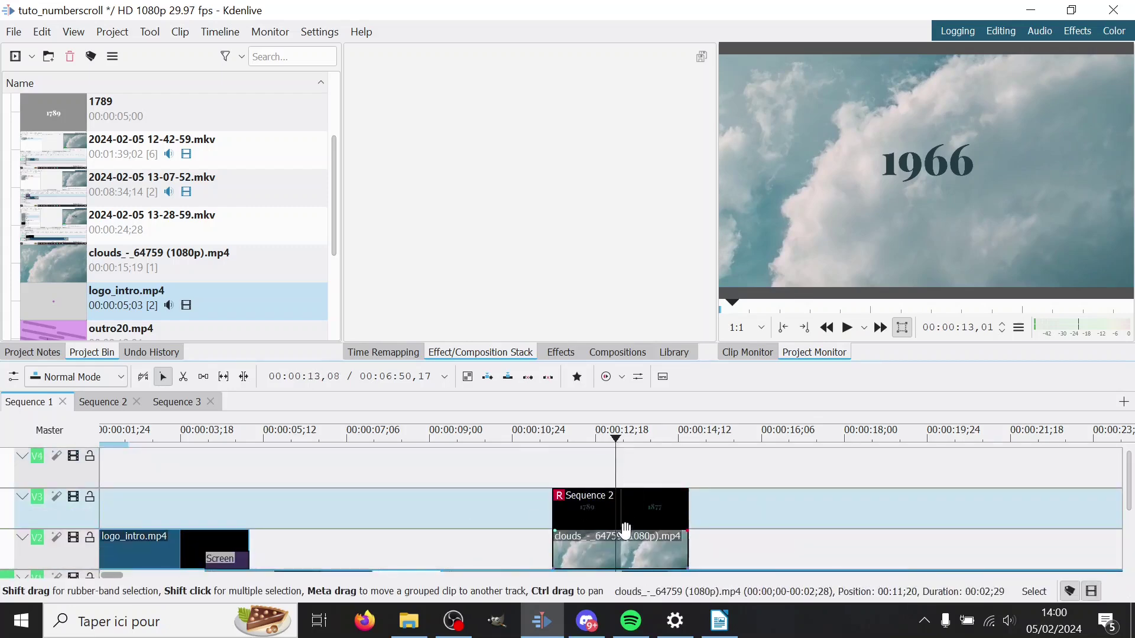
click(629, 511)
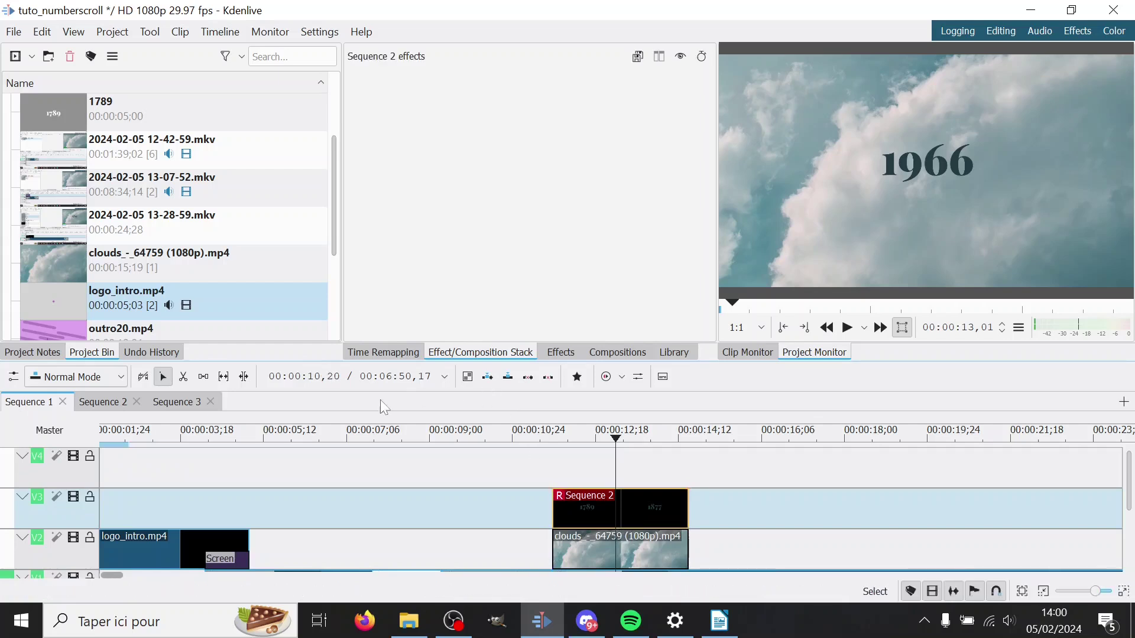
click(393, 352)
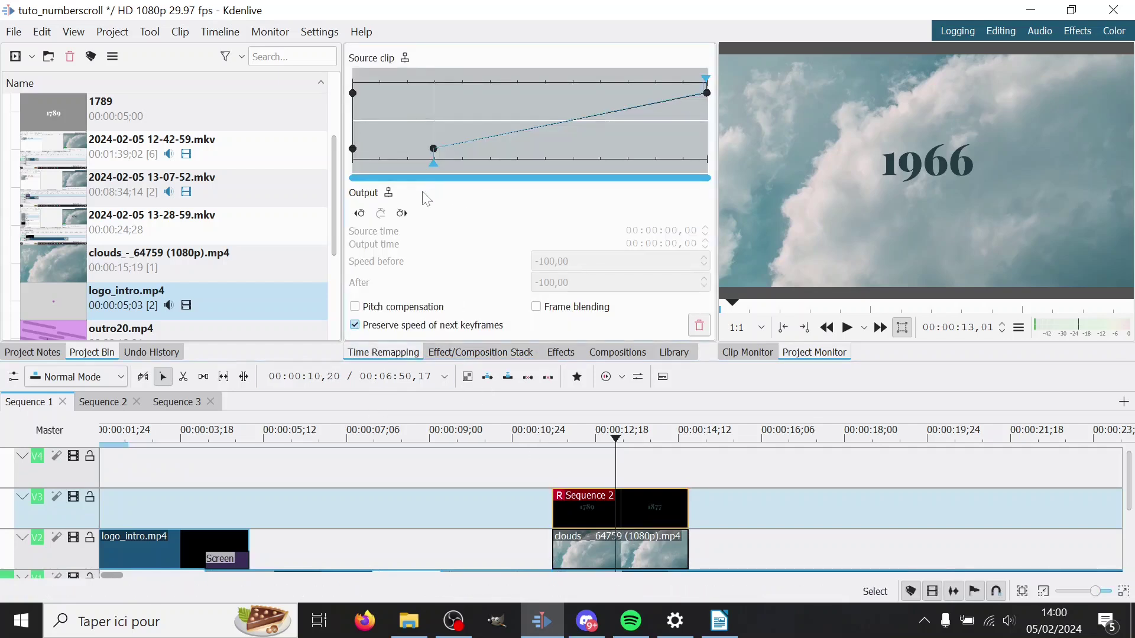
drag(435, 158, 702, 149)
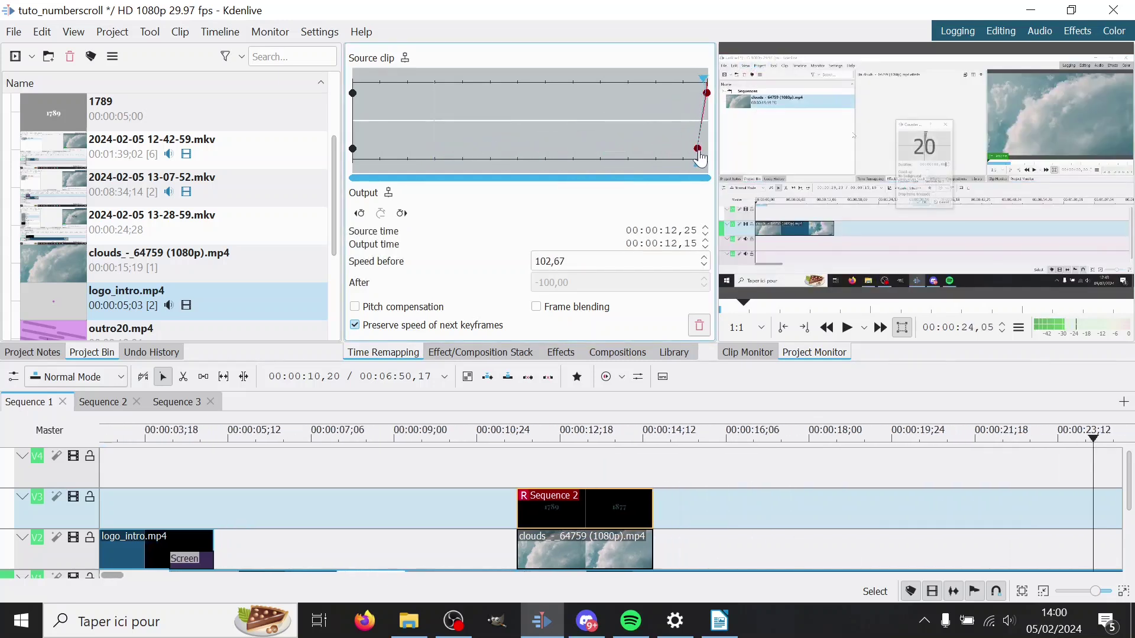
click(488, 163)
Add a mid-clip remap keyframe, pull it earlier for a fast start, and shorten the finish.
drag(488, 162, 553, 163)
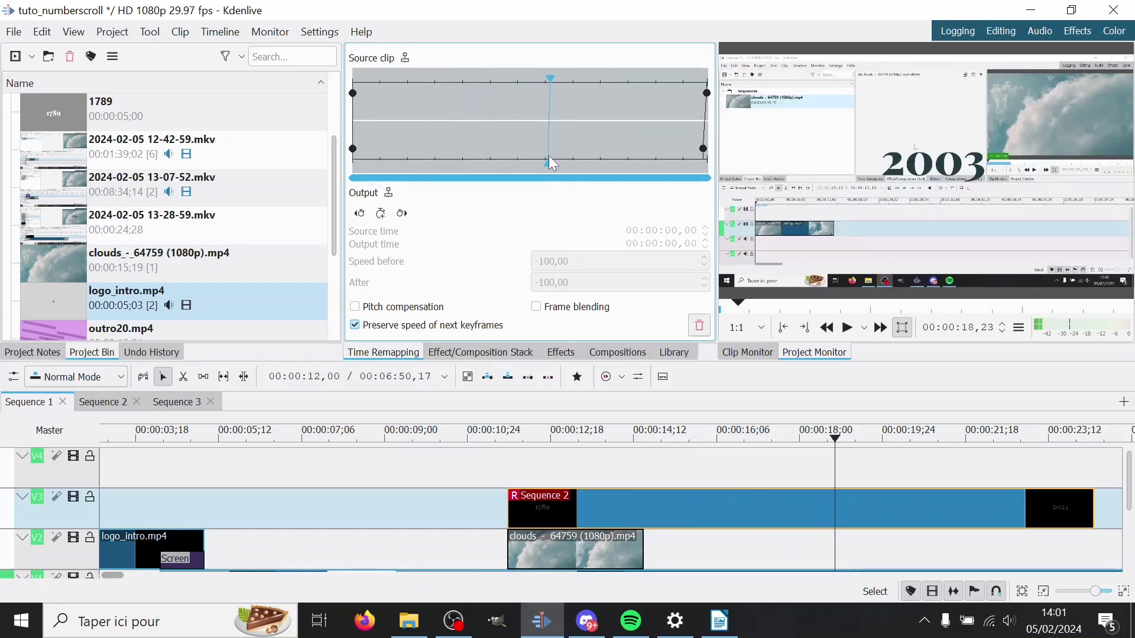
click(380, 213)
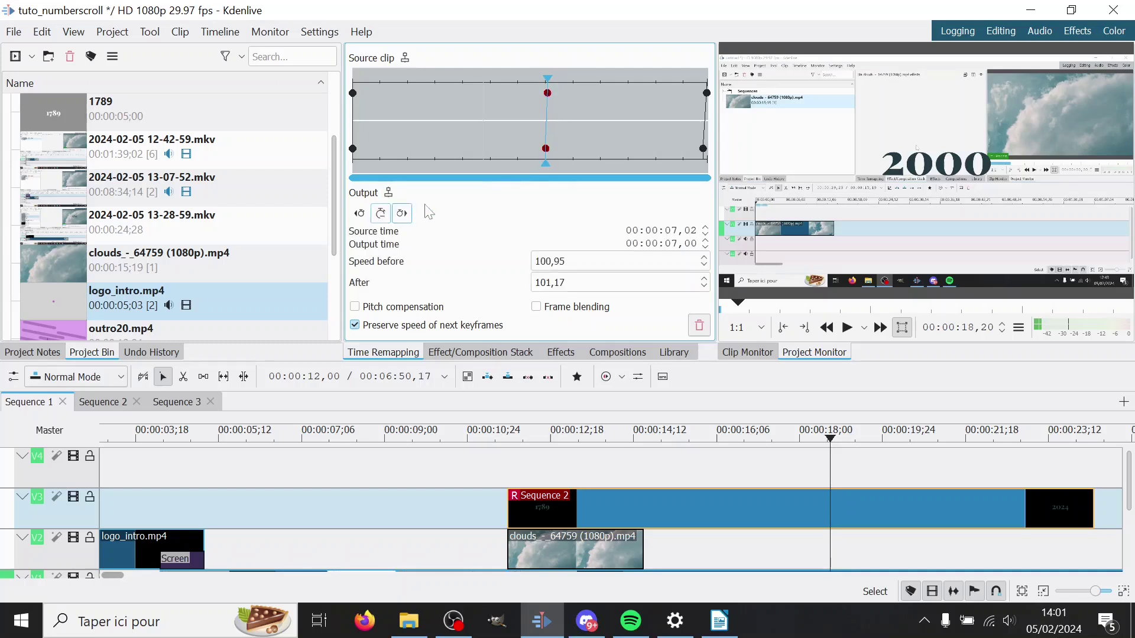
mouse_move(546, 152)
mouse_down()
mouse_move(413, 162)
mouse_move(440, 171)
mouse_up()
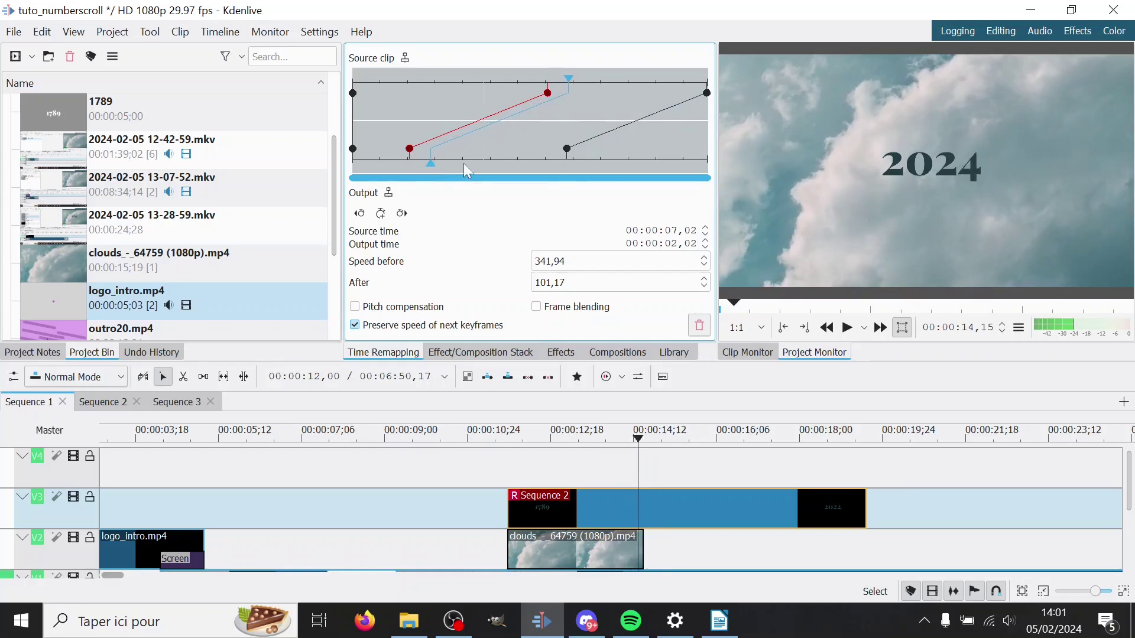
drag(559, 155, 536, 157)
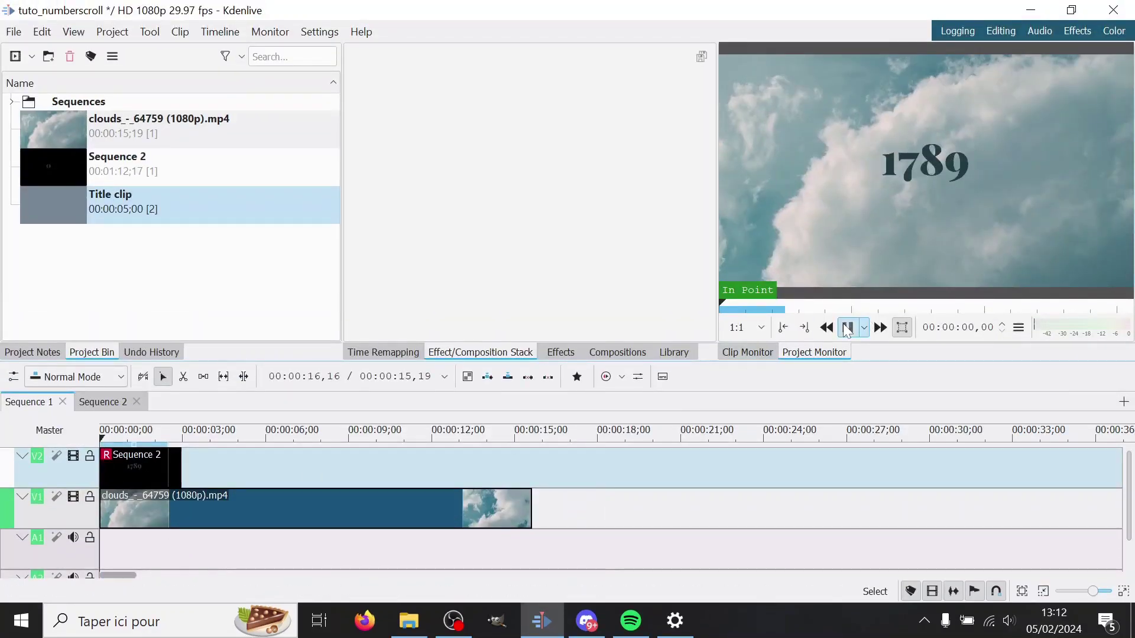
click(846, 329)
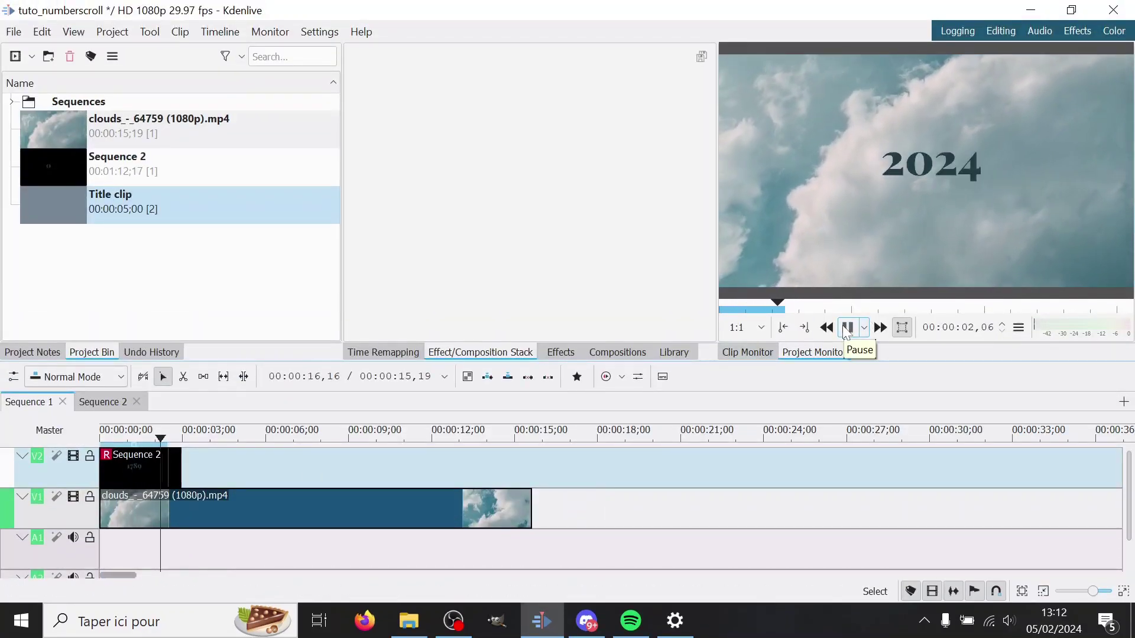
click(846, 328)
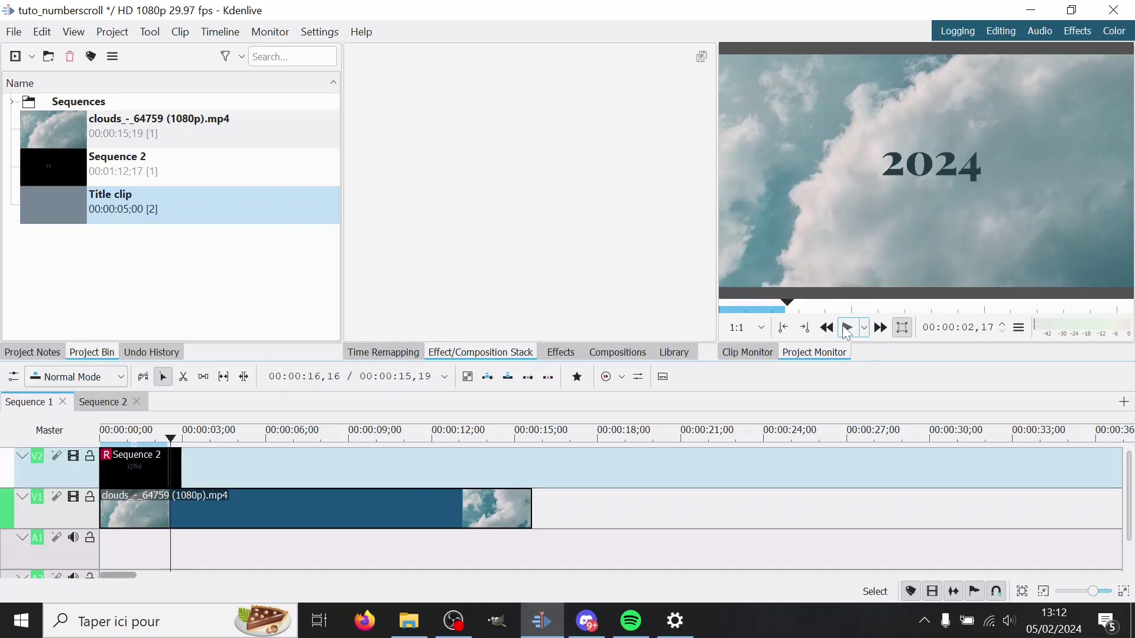